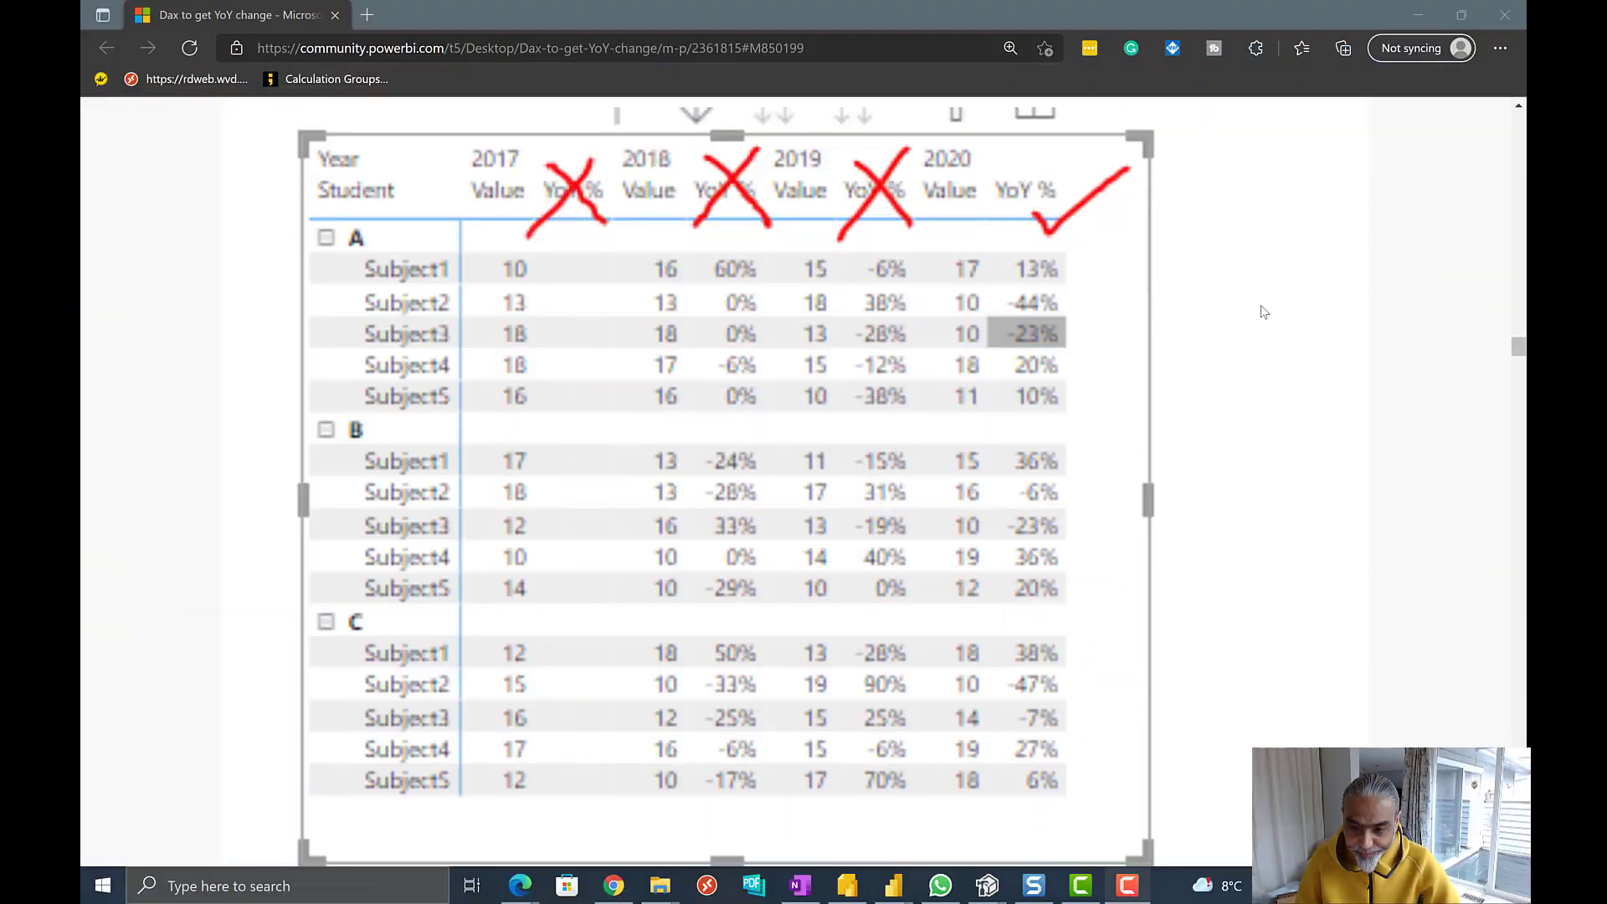
Step: After reviewing the forum's example matrix, switch back to the Power BI Desktop report
{"action": "key", "text": "alt+Tab"}
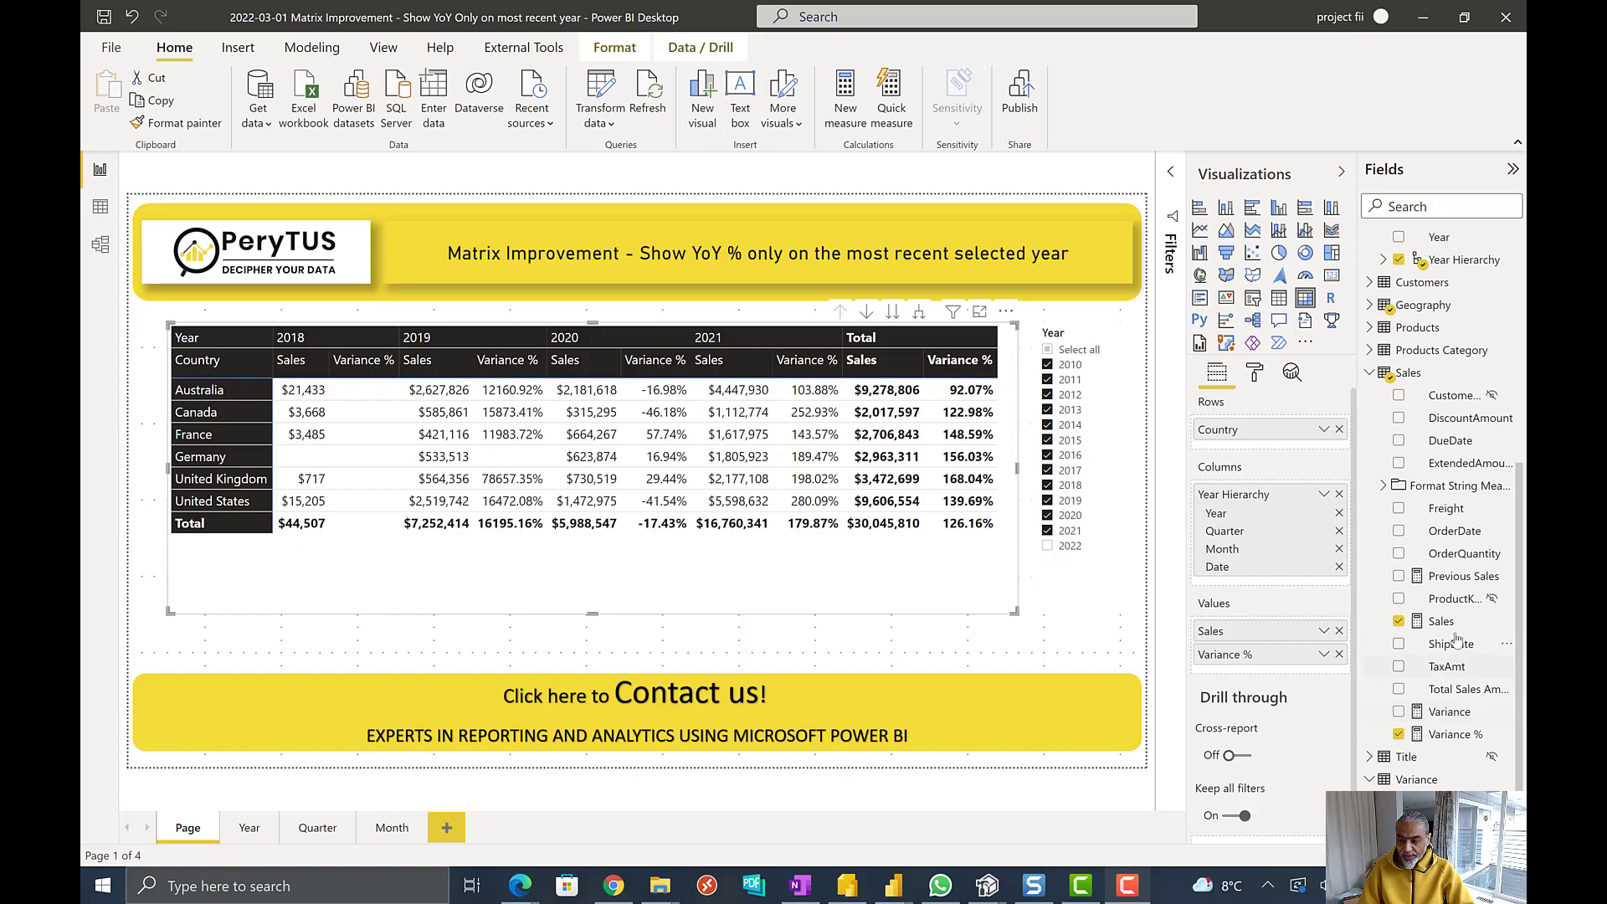
Step: Inspect the Previous Sales, Variance and Variance % DAX formulas without changing them
{"action": "left_click", "coordinate": [1451, 577]}
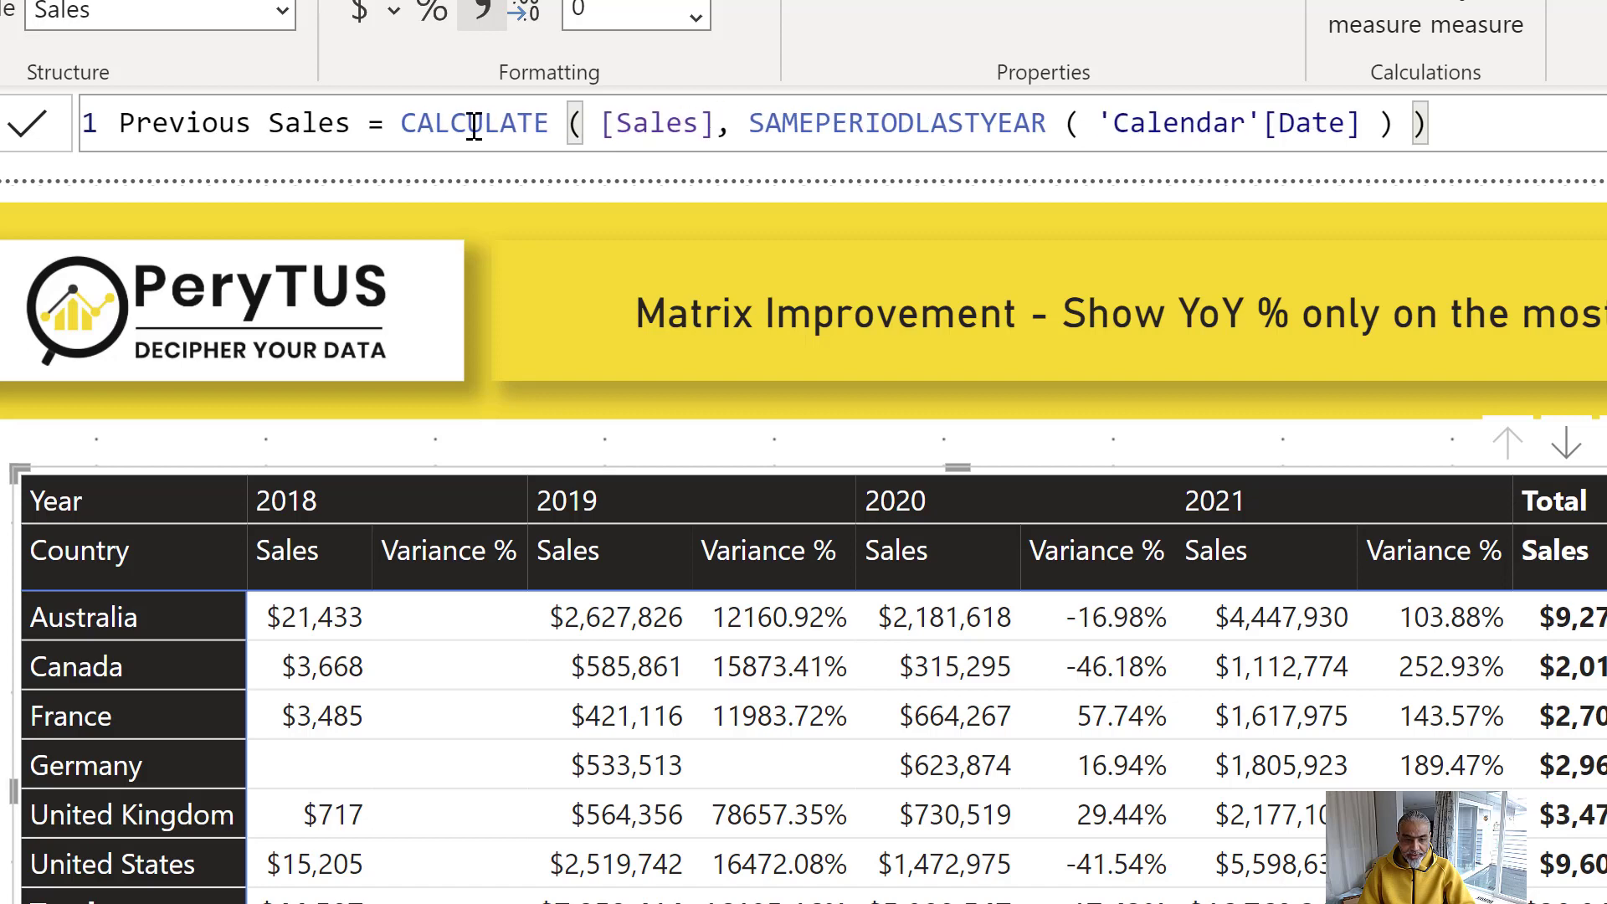
{"action": "left_click_drag", "start_coordinate": [831, 113], "coordinate": [1428, 125]}
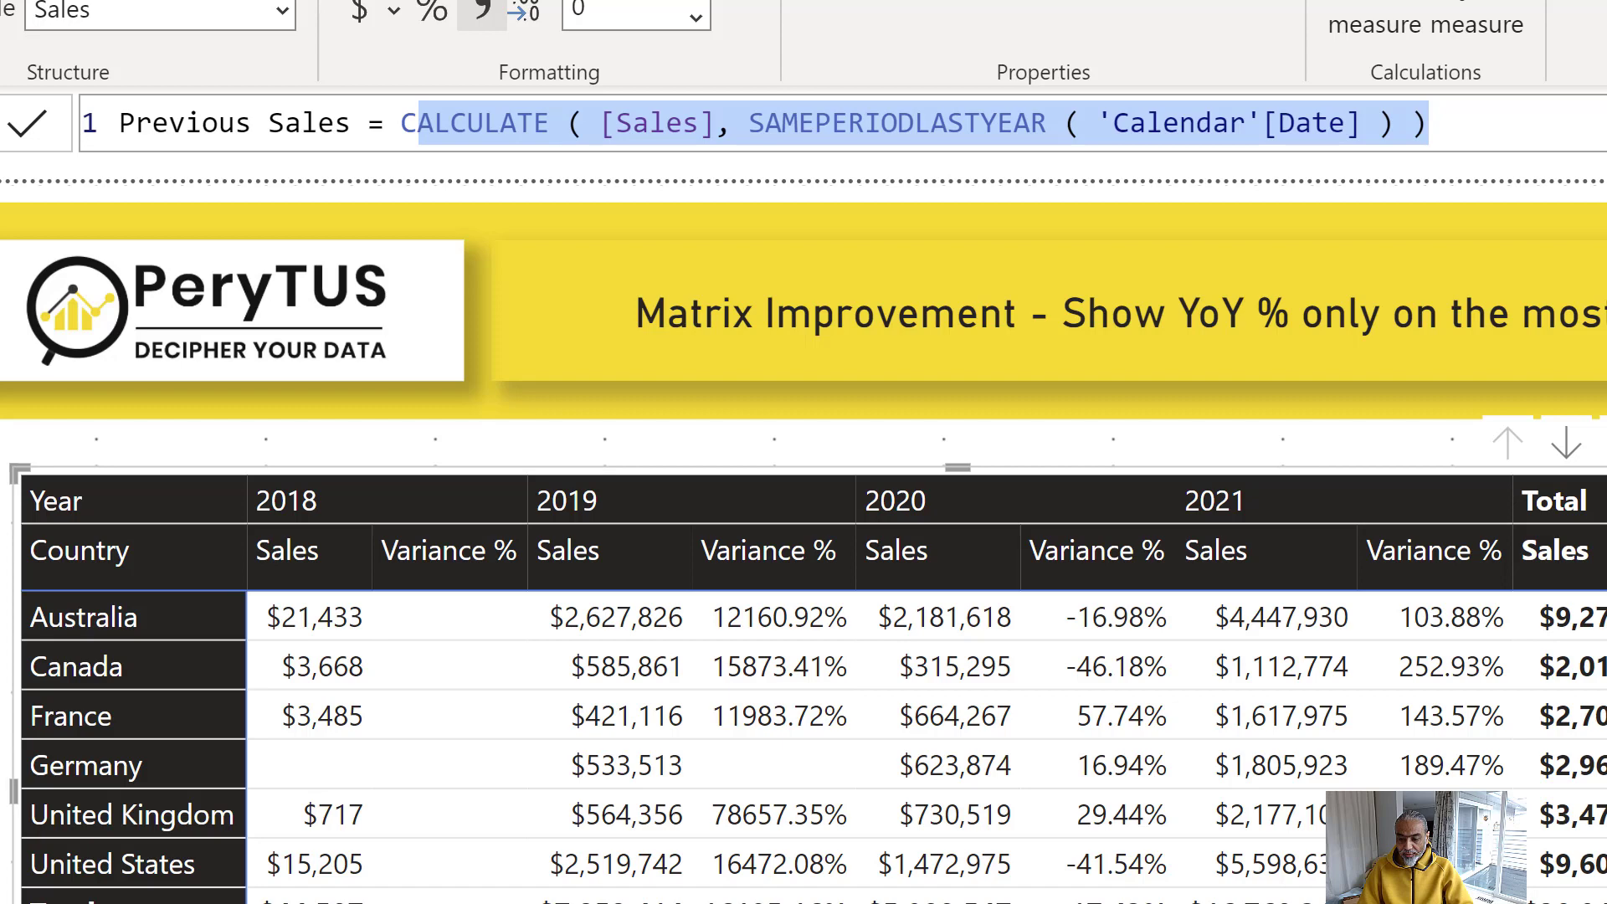
{"action": "key", "text": "Return"}
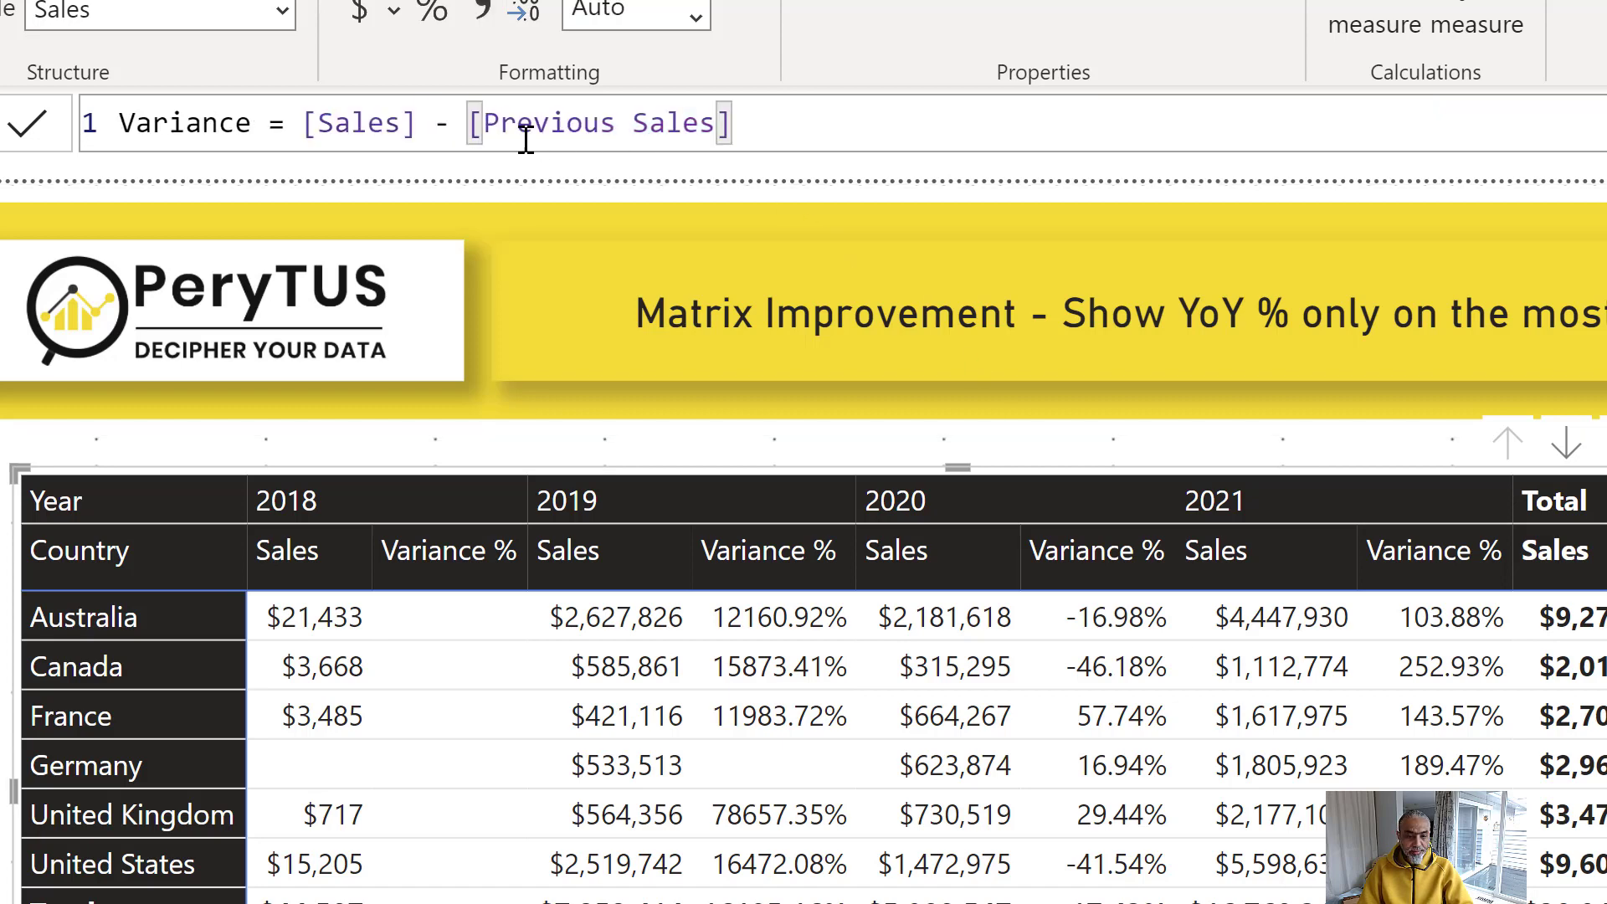
{"action": "left_click_drag", "start_coordinate": [465, 122], "coordinate": [549, 122]}
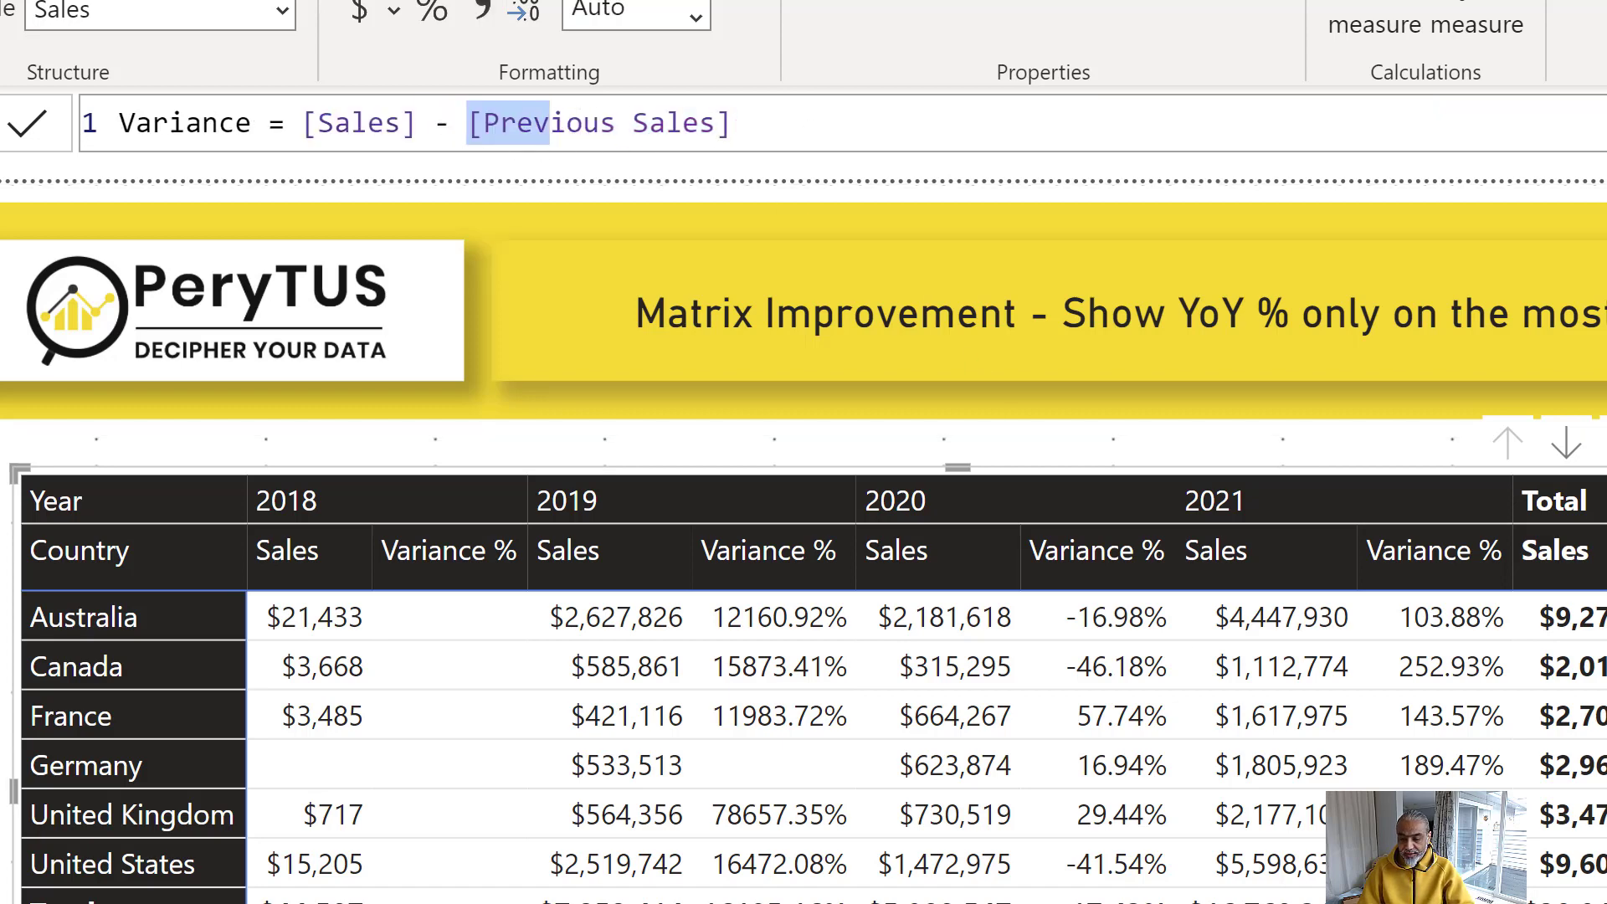
{"action": "left_click", "coordinate": [432, 11]}
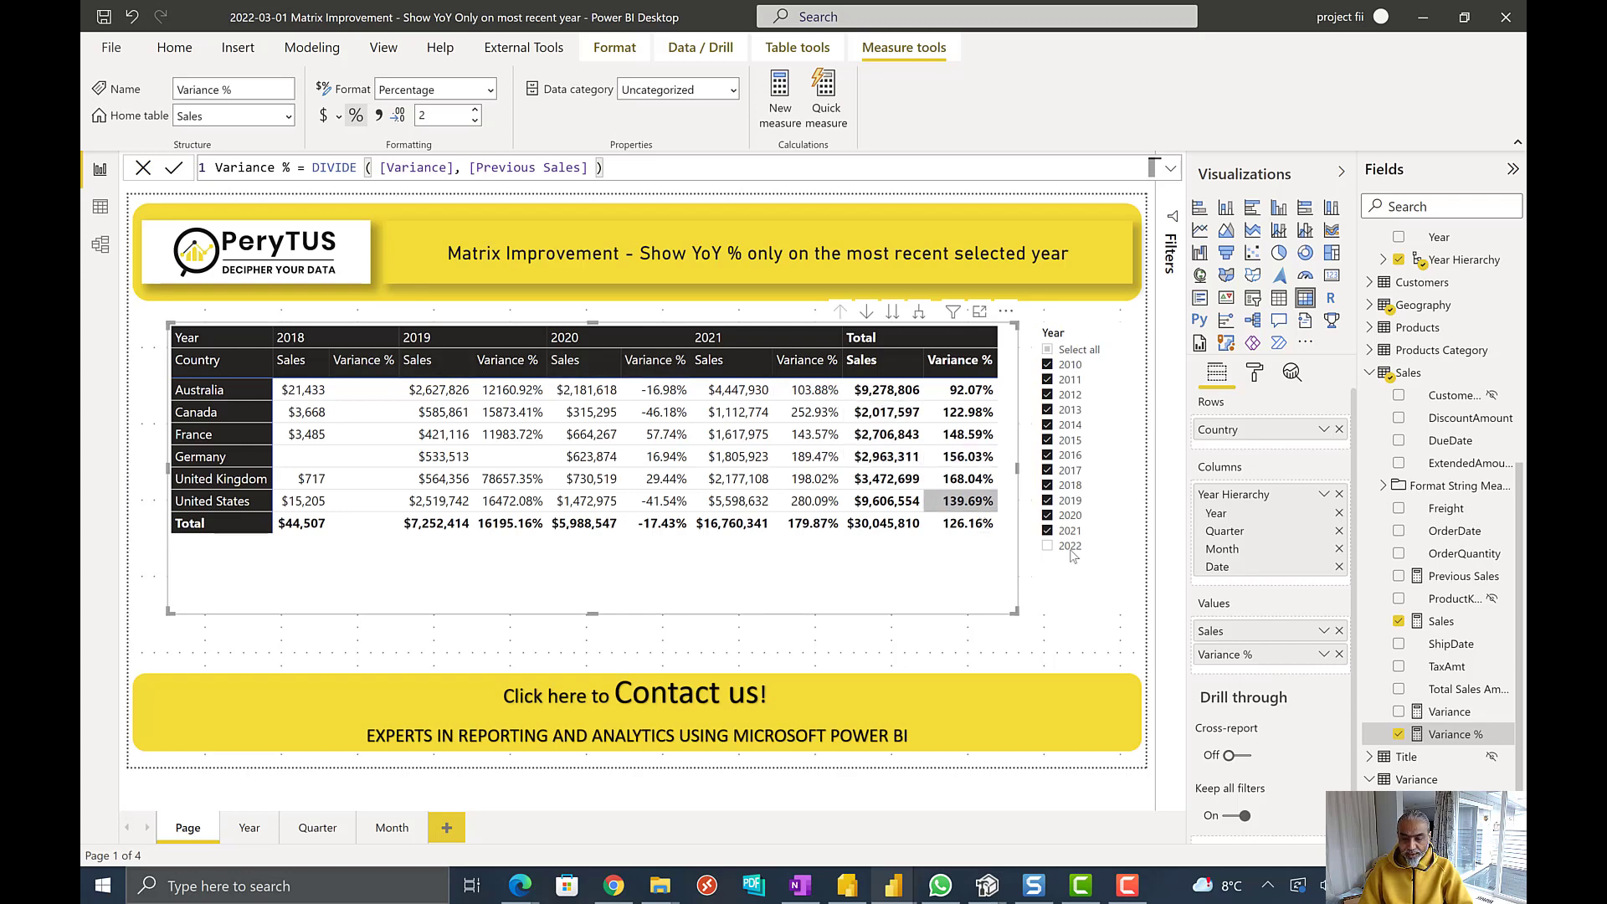
Step: Exclude 2021 from the Year slicer and launch Tabular Editor from External Tools
{"action": "left_click", "coordinate": [1048, 531]}
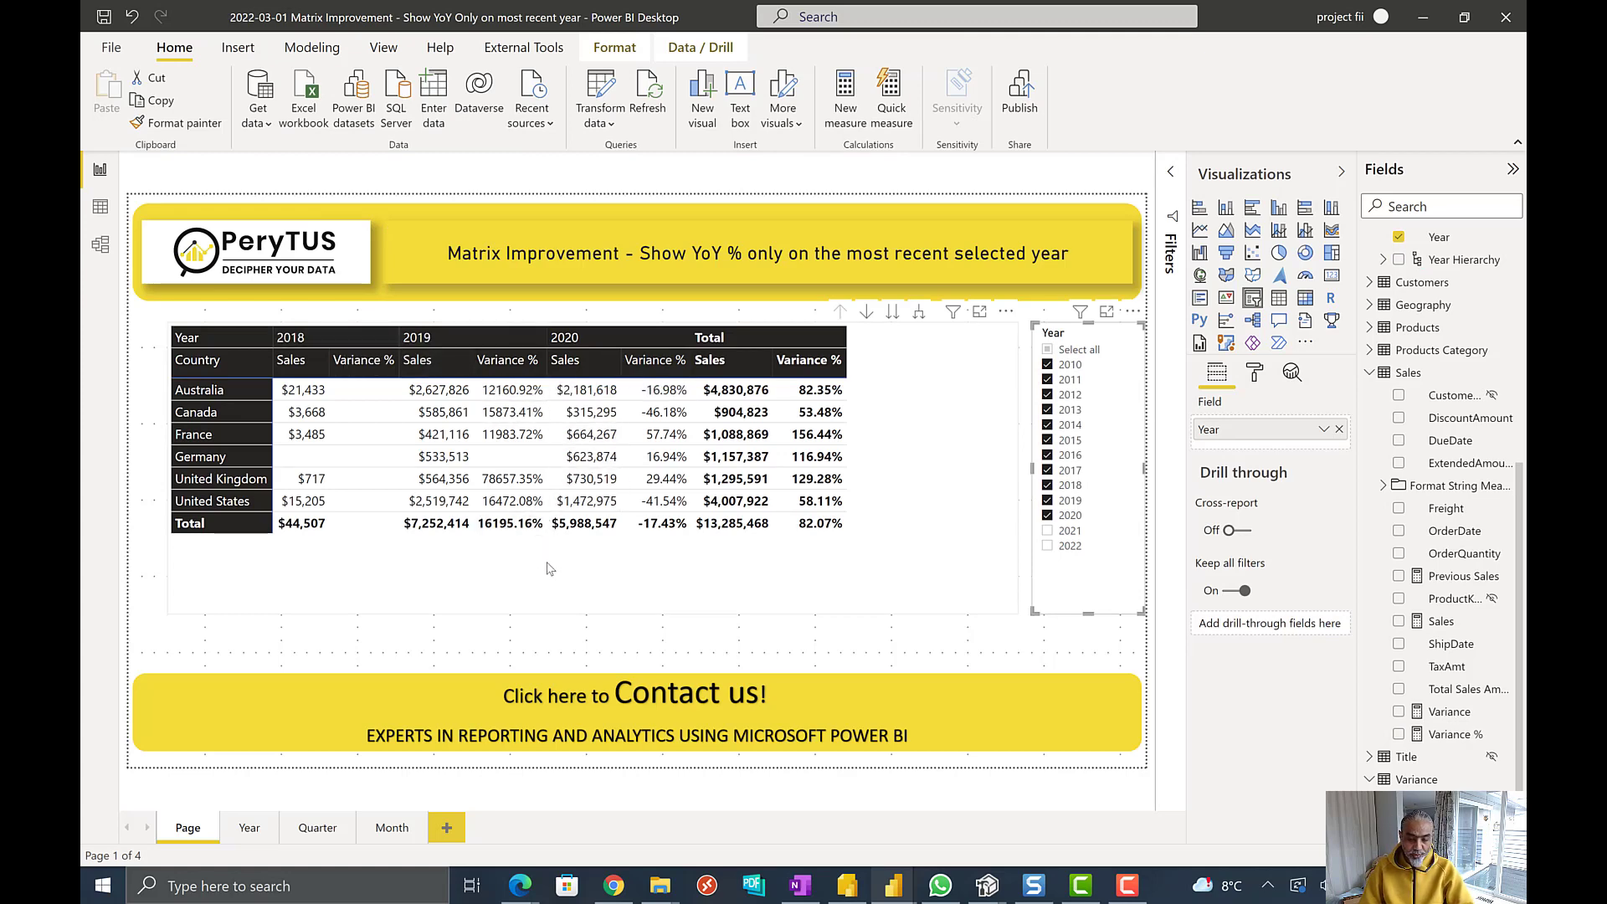
{"action": "left_click", "coordinate": [526, 48]}
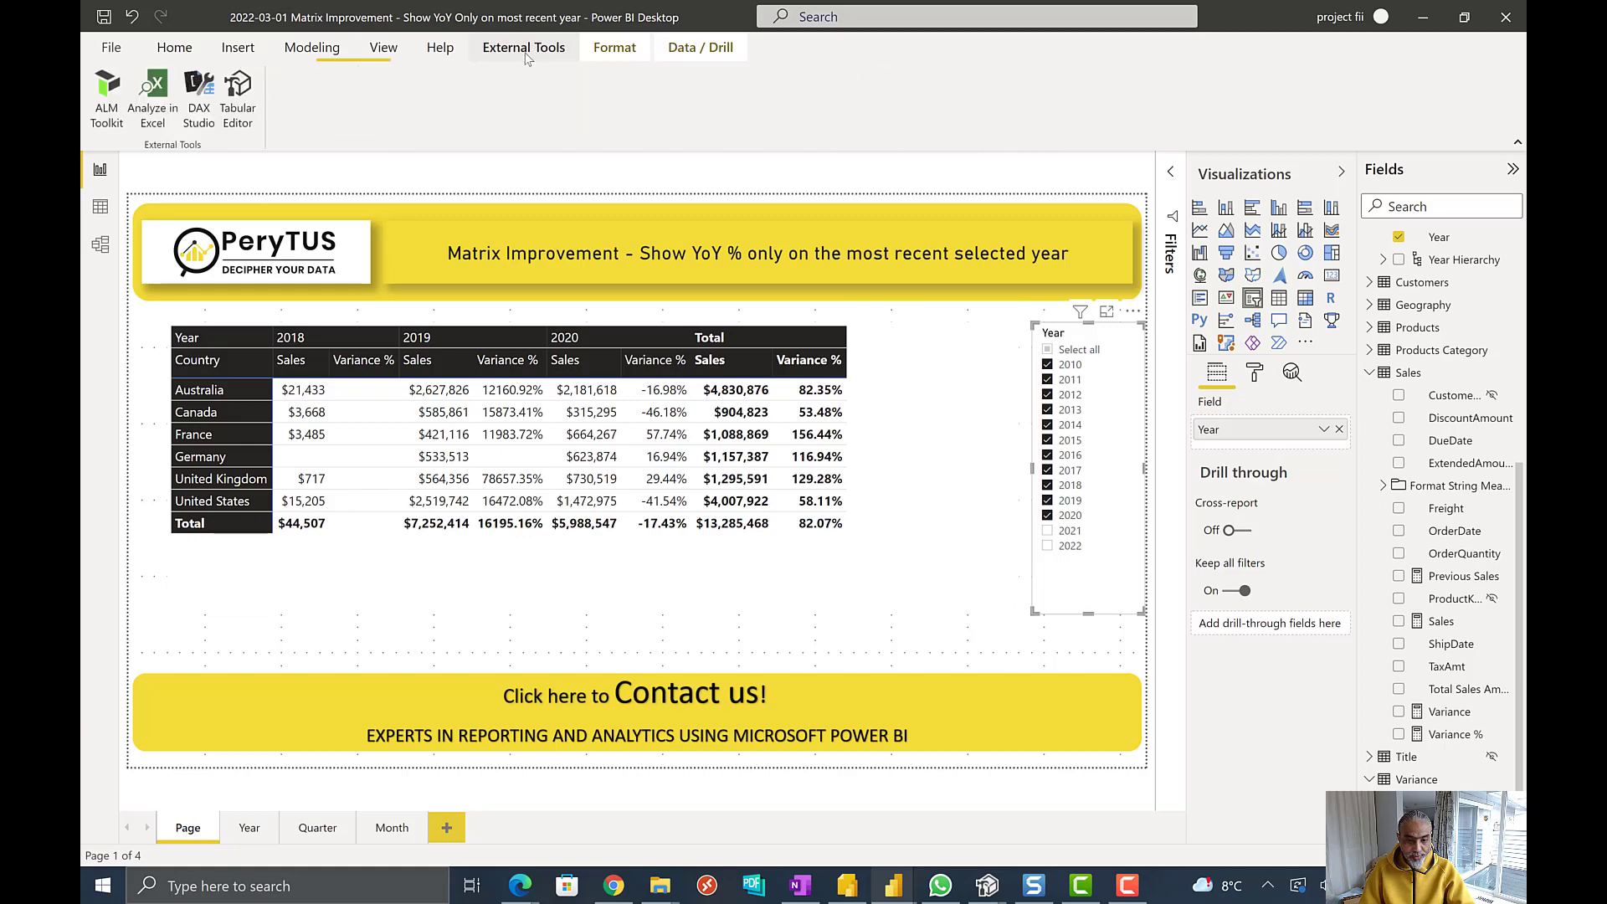
{"action": "left_click", "coordinate": [236, 119]}
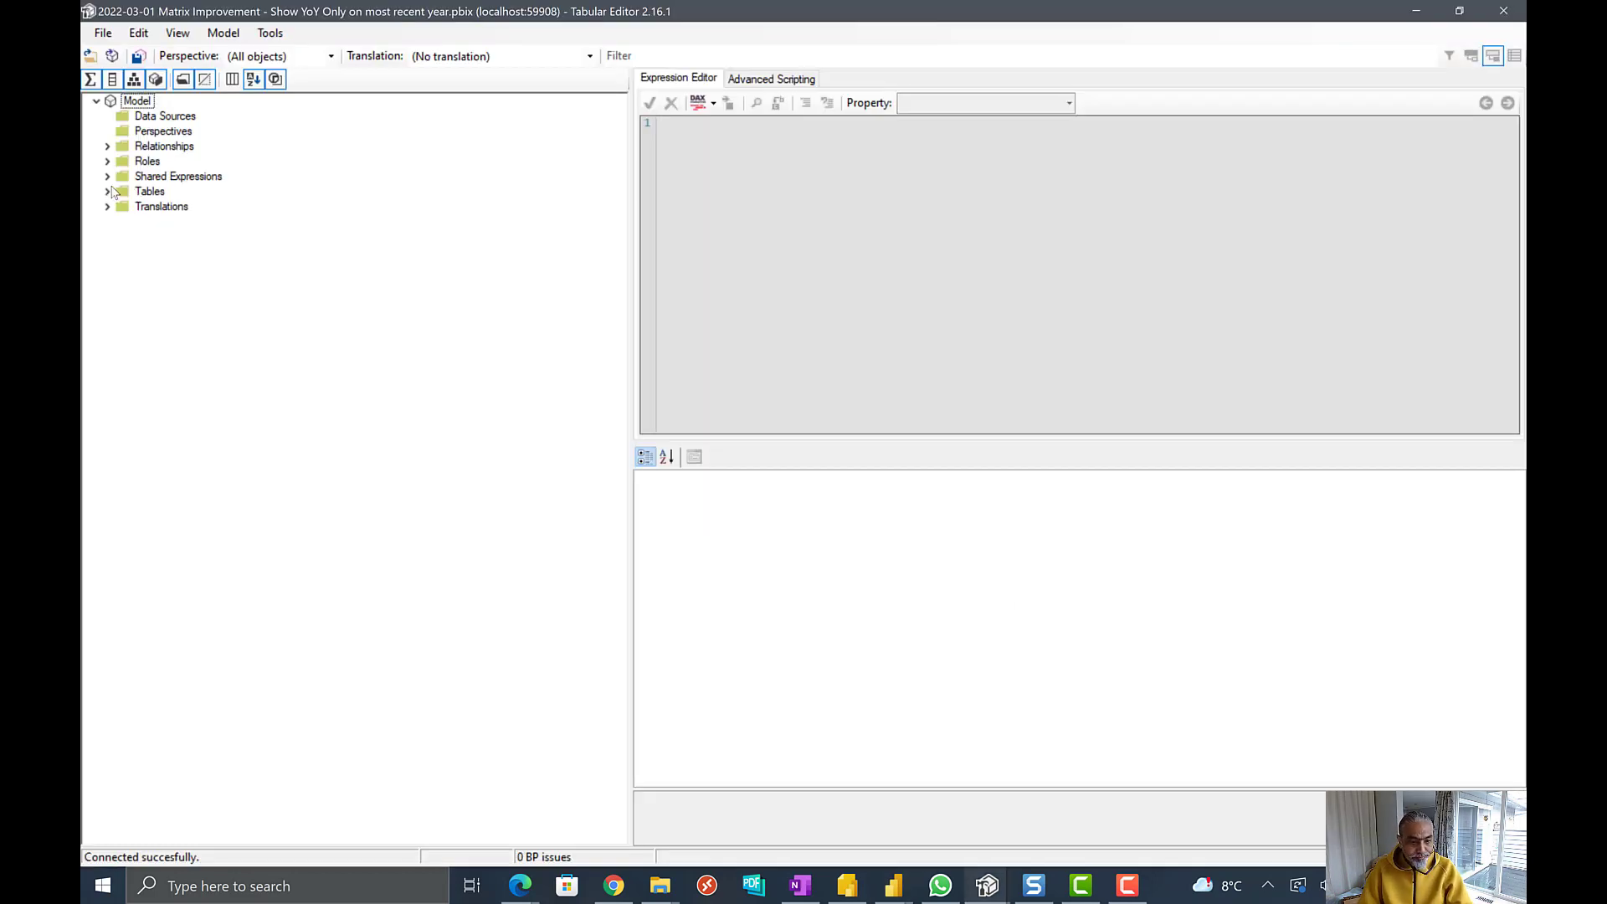
Step: Create a new calculation group table named Show YoY
{"action": "left_click", "coordinate": [105, 194]}
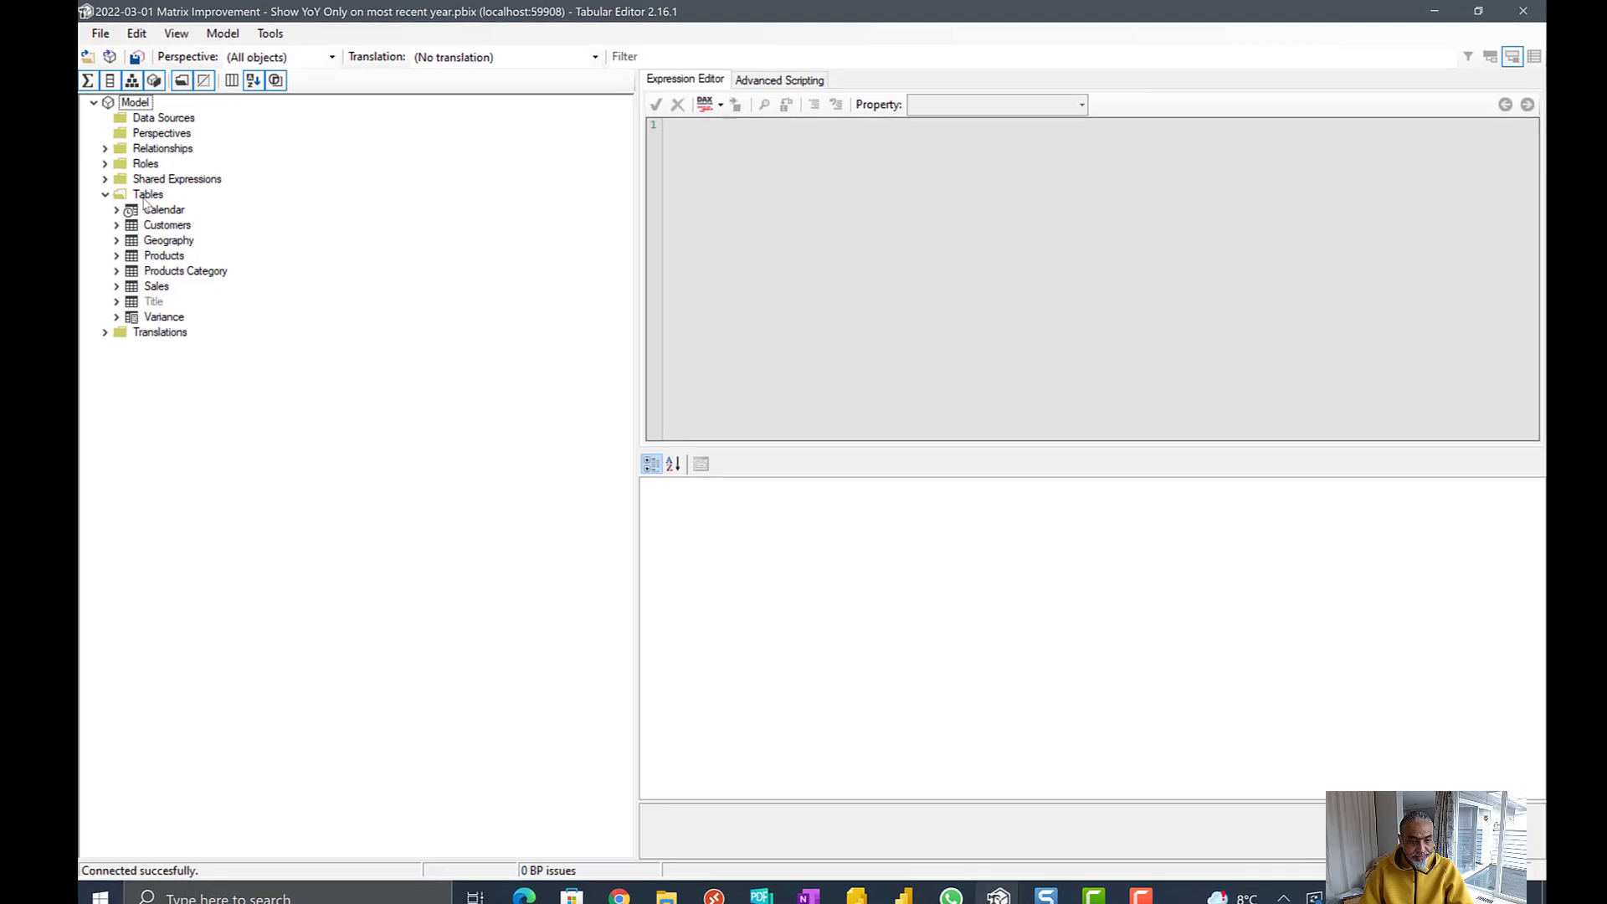
{"action": "right_click", "coordinate": [144, 201]}
{"action": "mouse_move", "coordinate": [263, 214]}
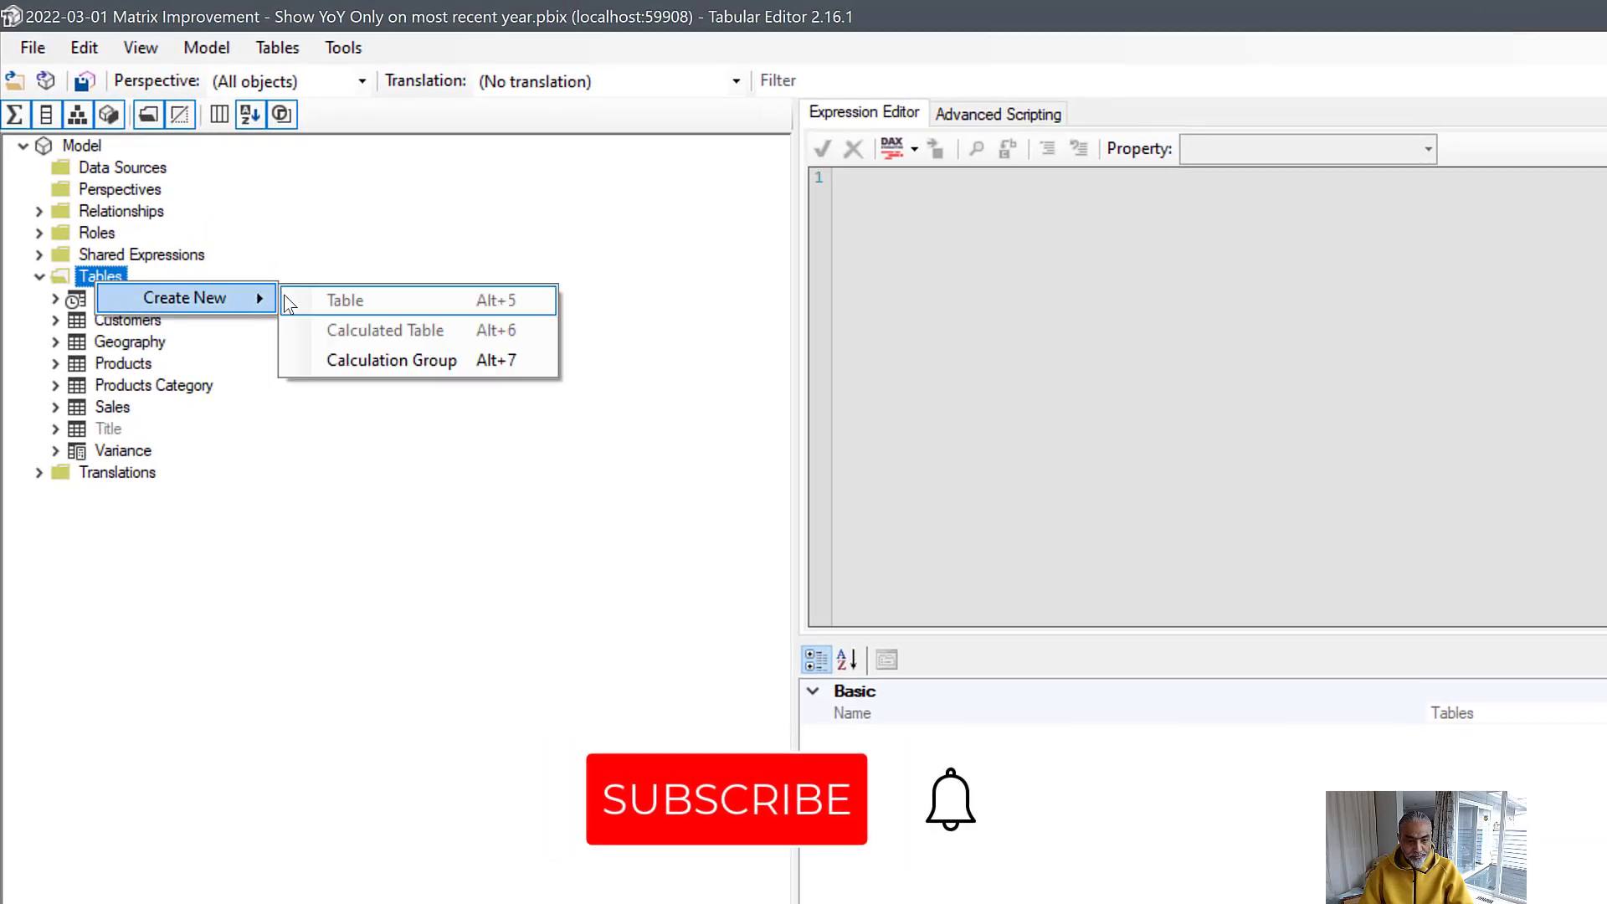
{"action": "left_click", "coordinate": [452, 359]}
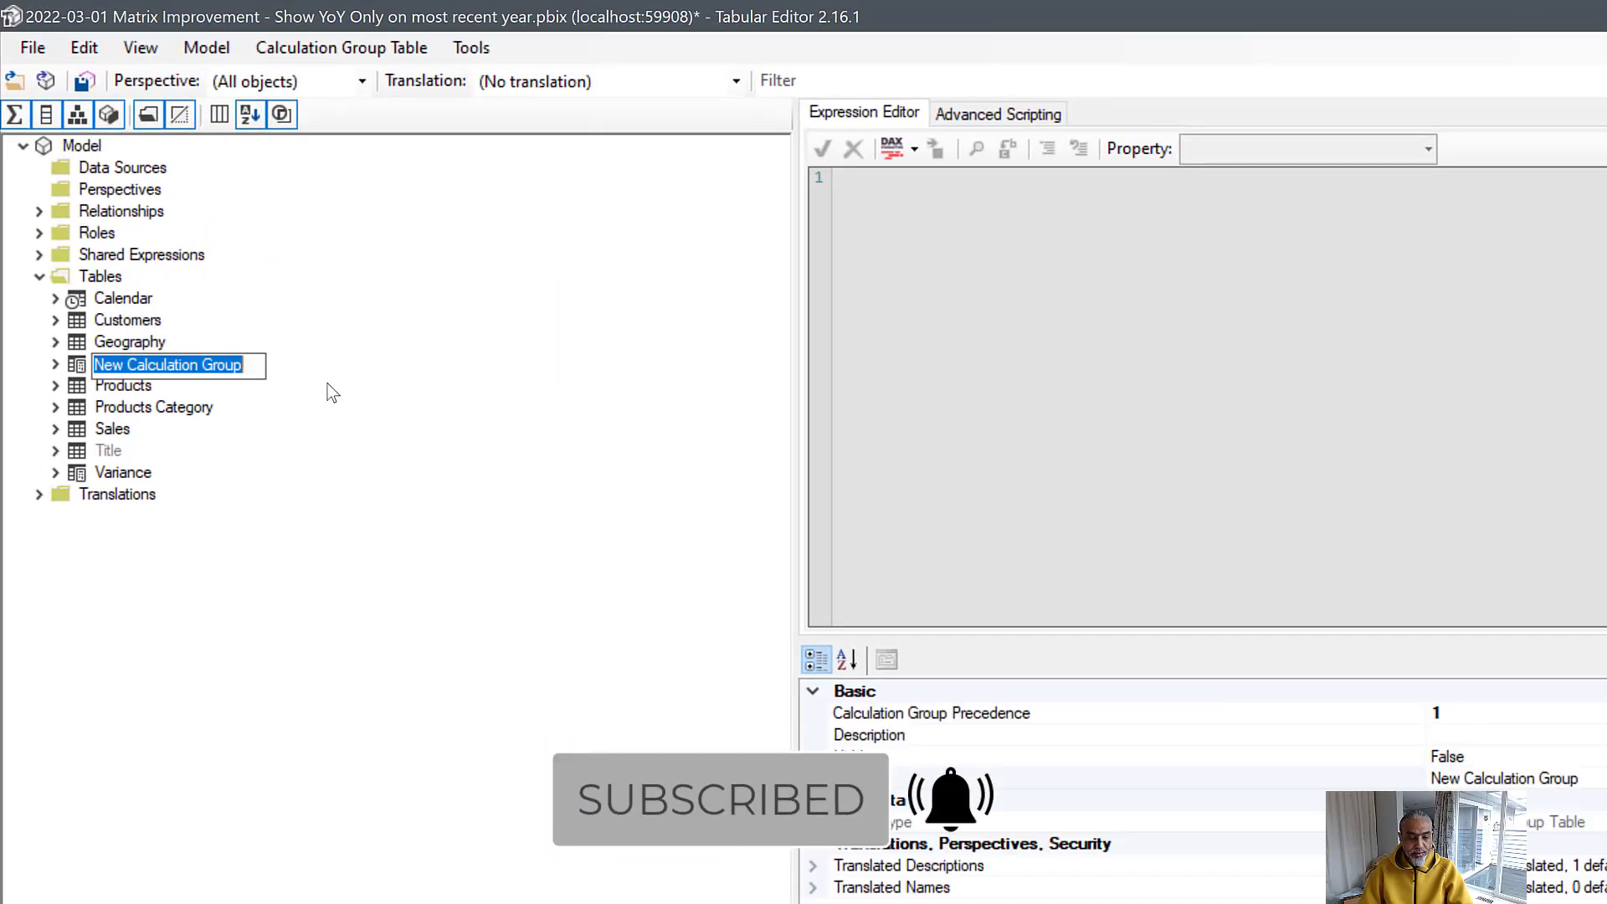
{"action": "type", "text": "Show YoY"}
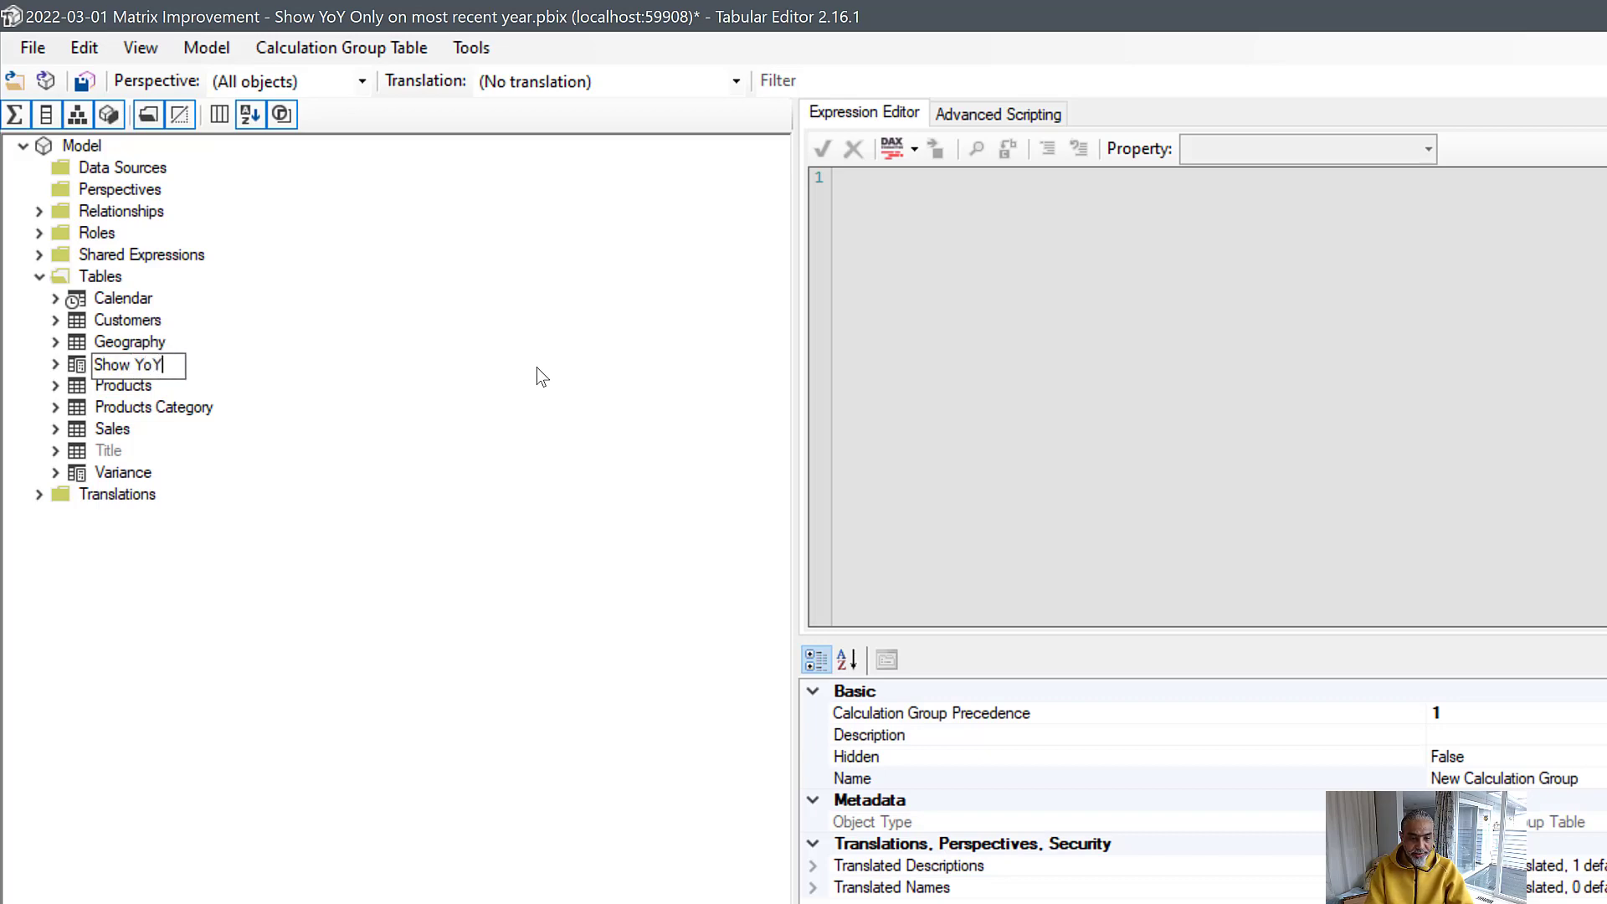
{"action": "key", "text": "Return"}
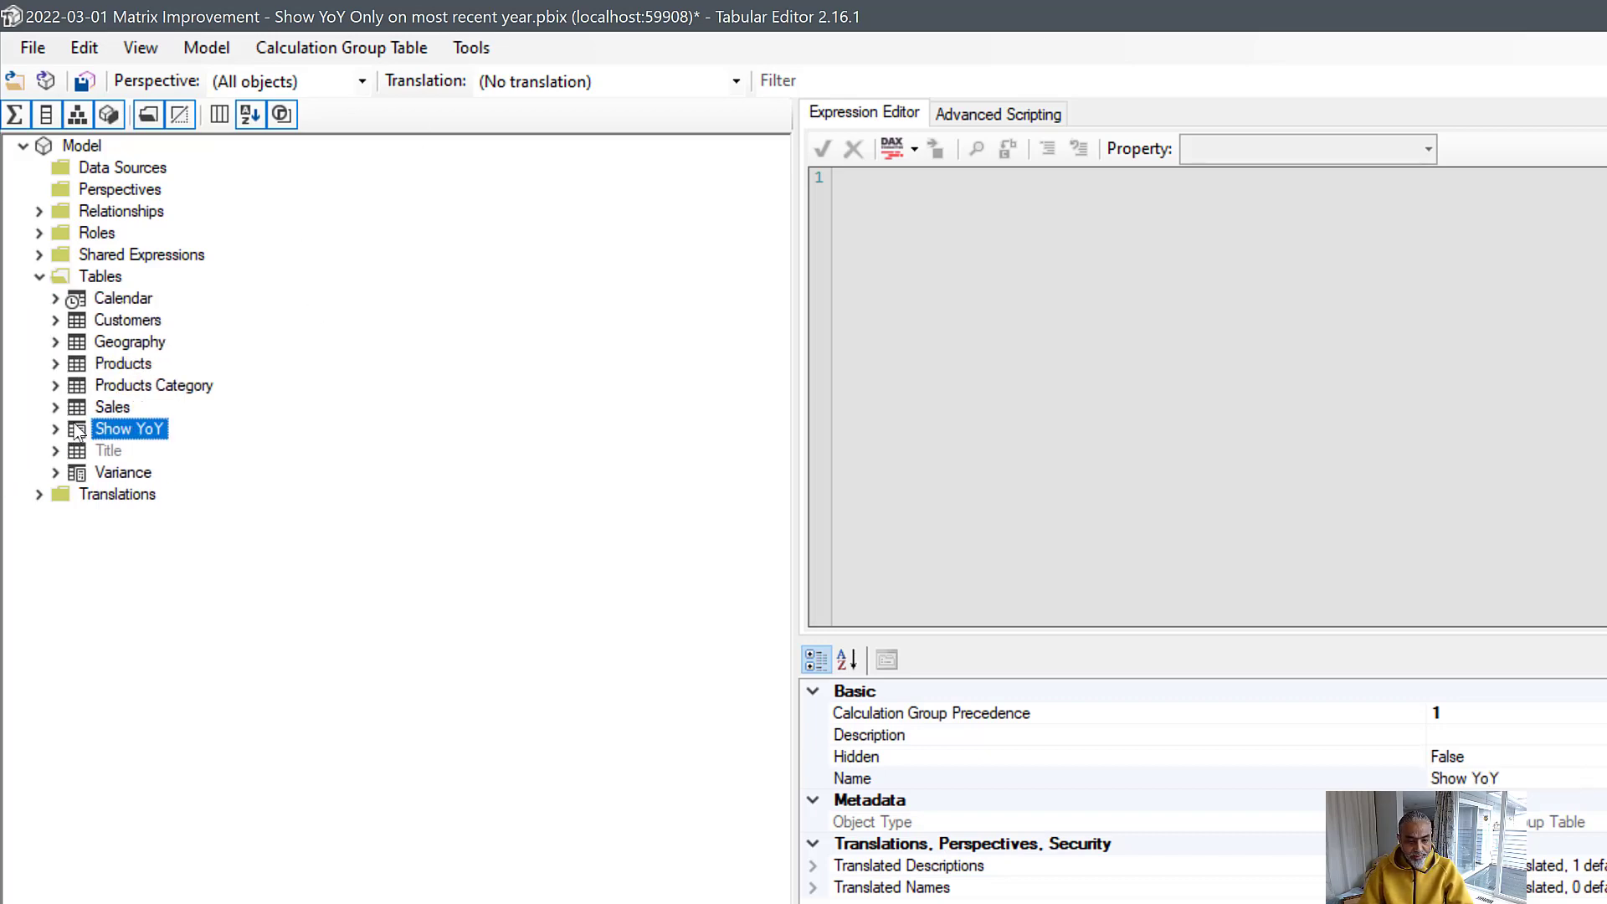
Step: Rename the group's Name column to Show YoY
{"action": "left_click", "coordinate": [56, 429]}
{"action": "left_click", "coordinate": [129, 473]}
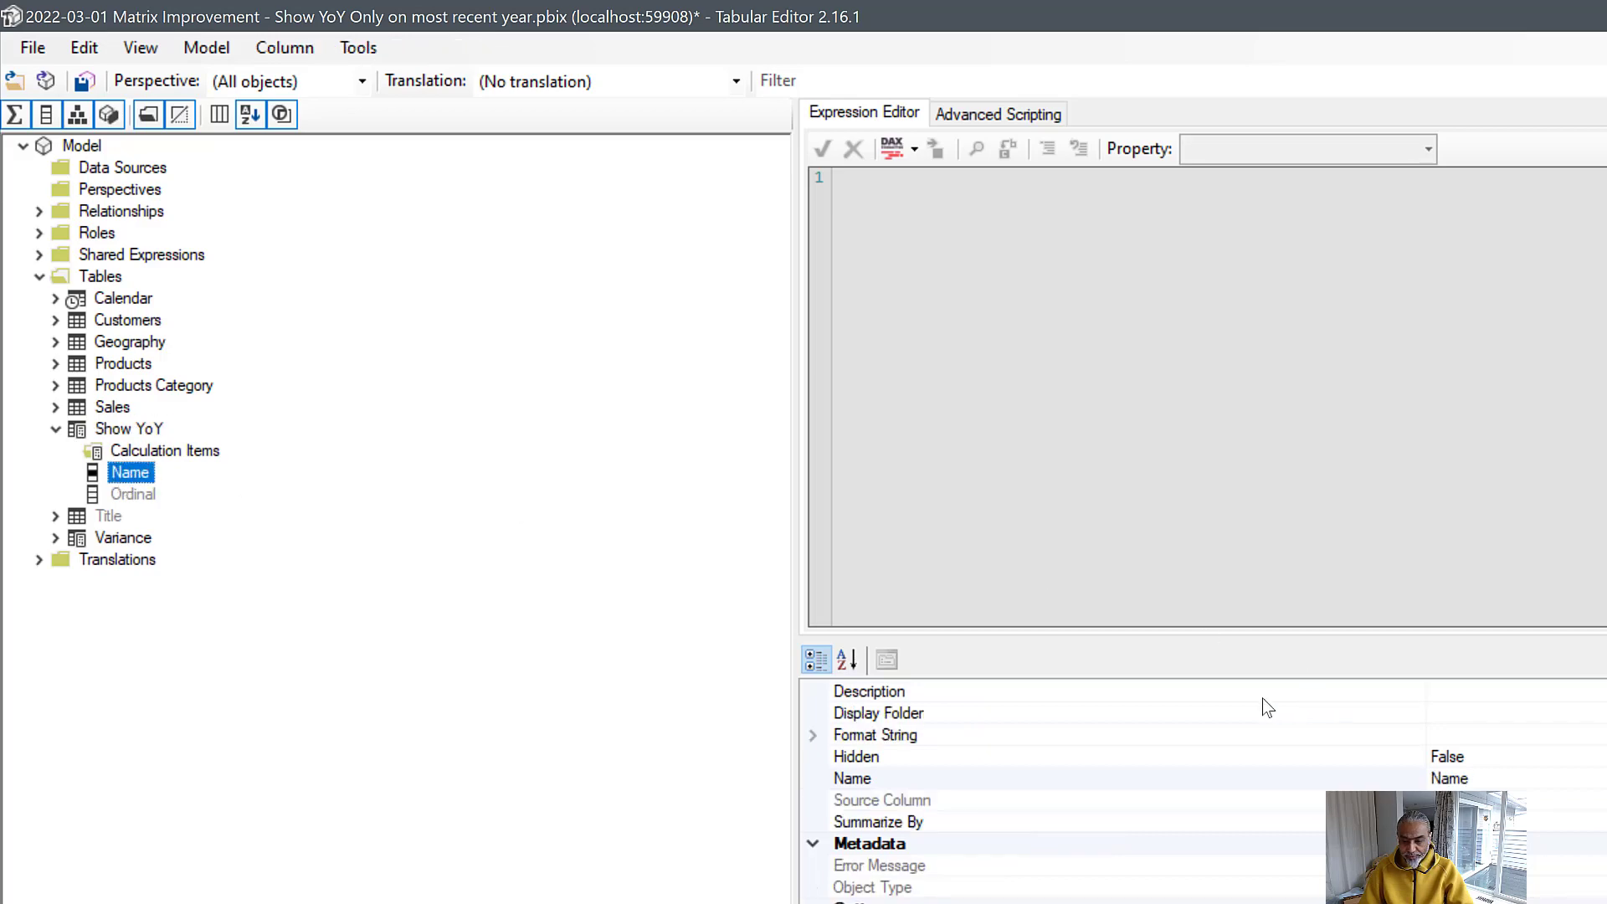
{"action": "left_click", "coordinate": [1516, 779]}
{"action": "type", "text": "Show You"}
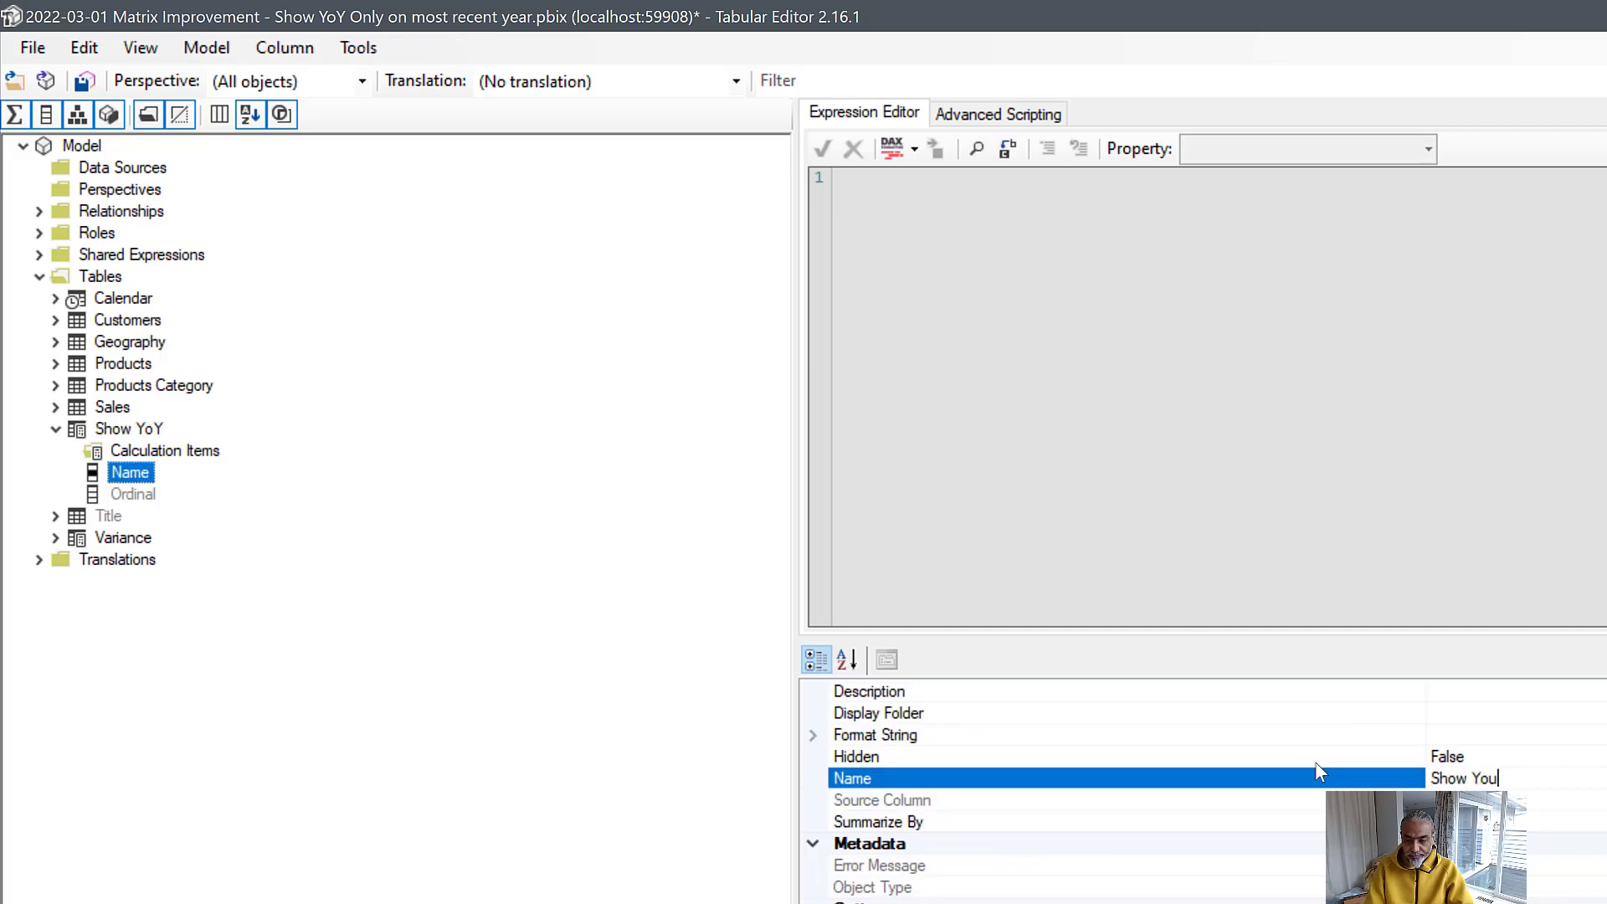
{"action": "key", "text": "BackSpace"}
{"action": "type", "text": "YoY"}
{"action": "key", "text": "Return"}
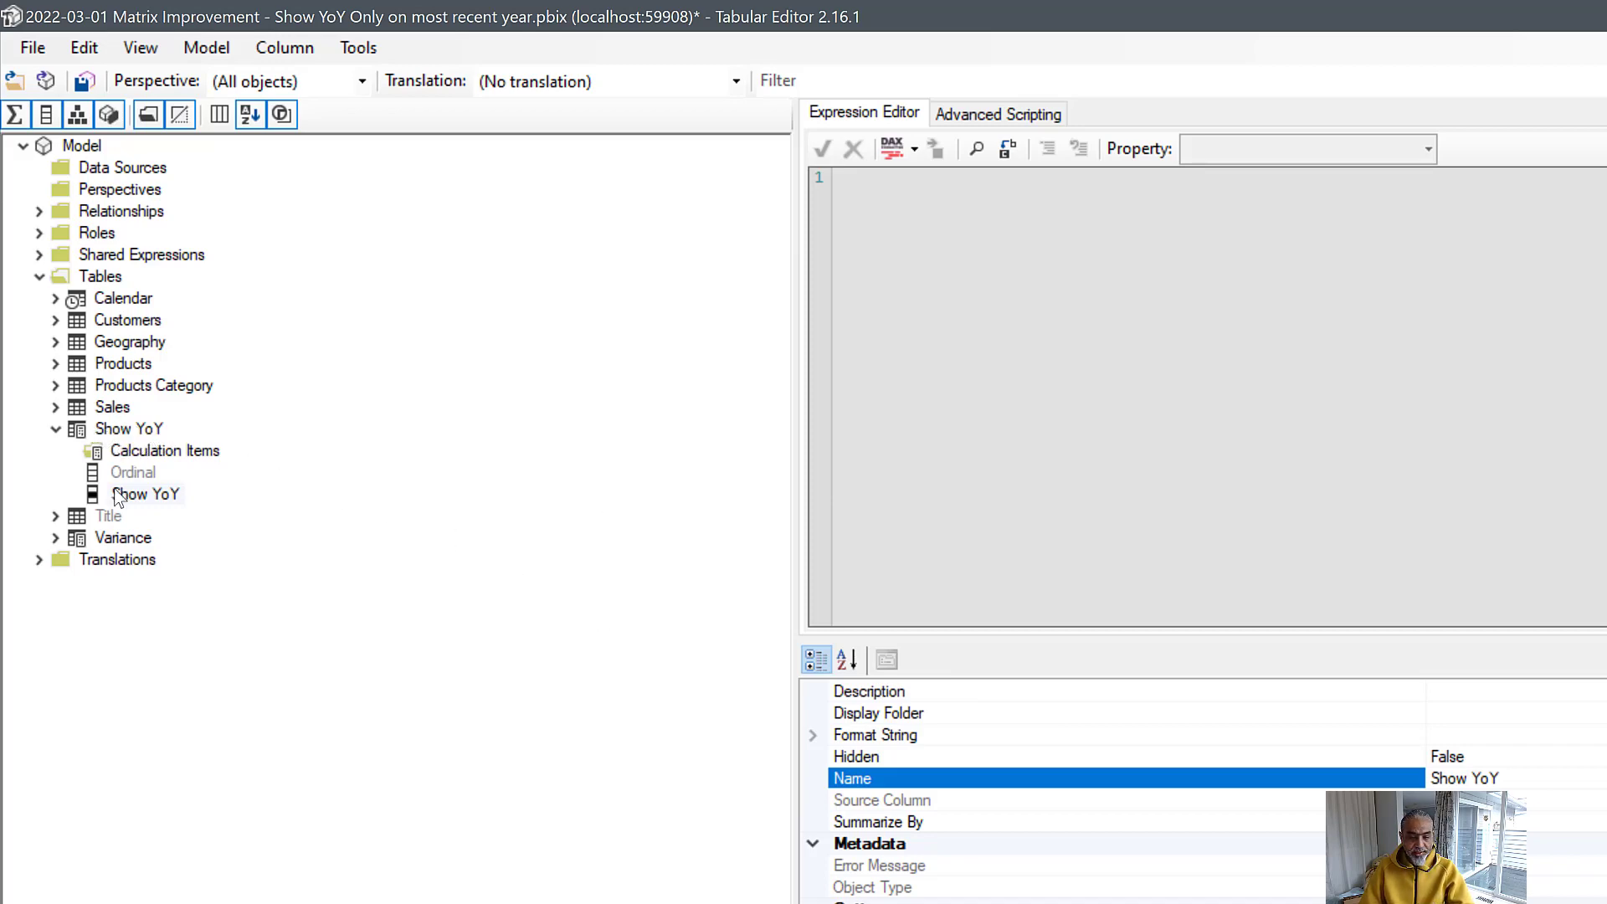
Step: Add two calculation items named Value and YoY % to Show YoY
{"action": "left_click", "coordinate": [178, 452]}
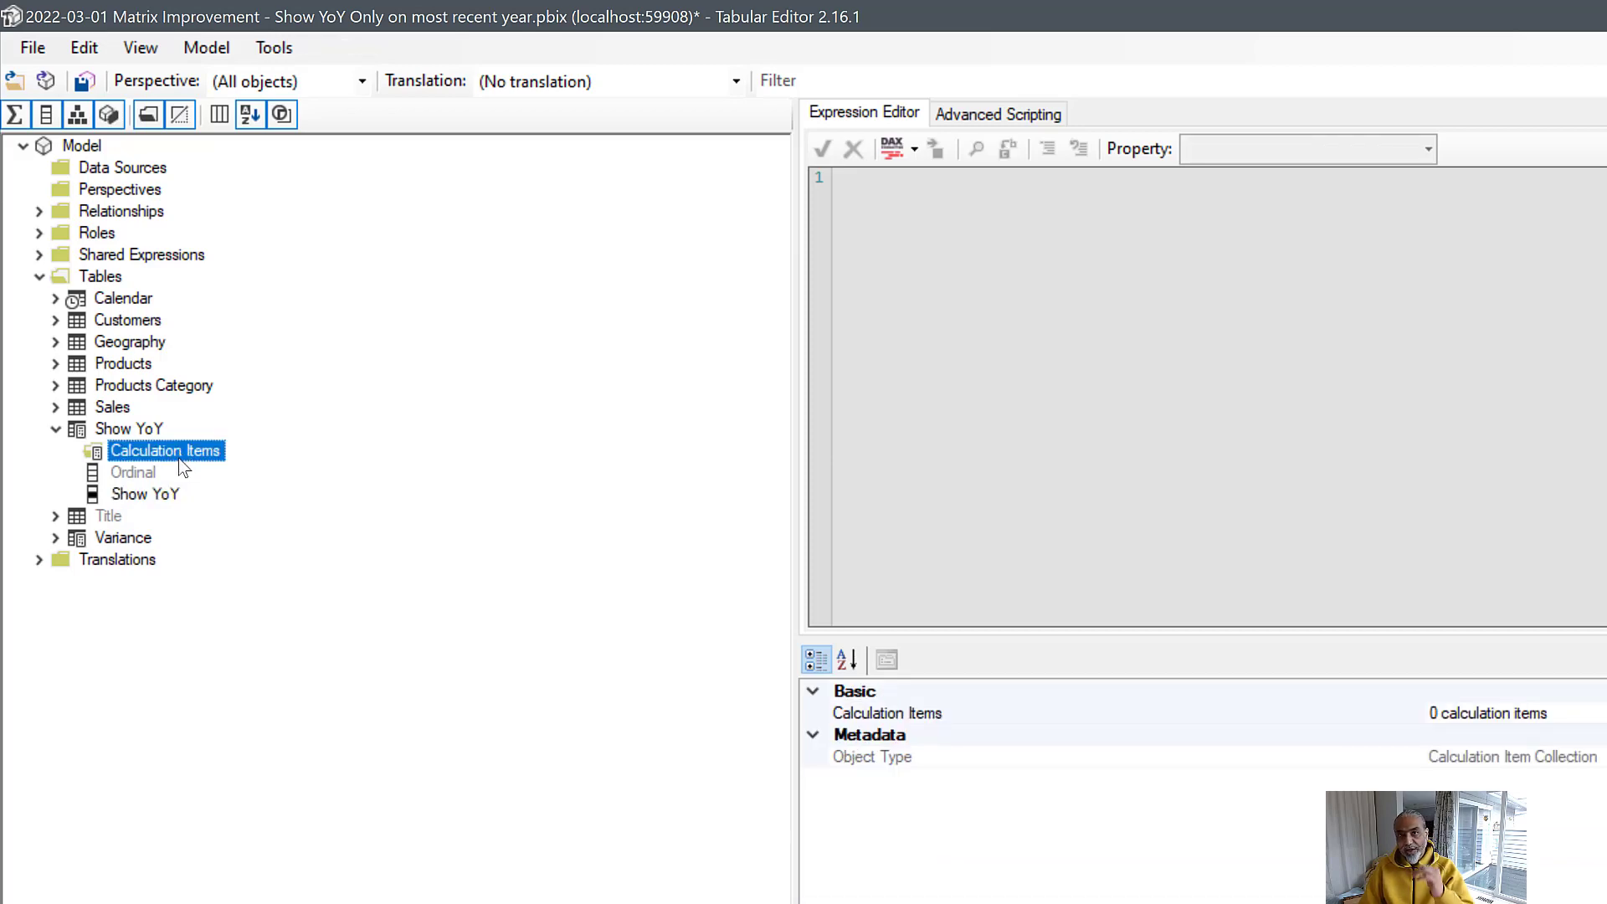
{"action": "right_click", "coordinate": [183, 462]}
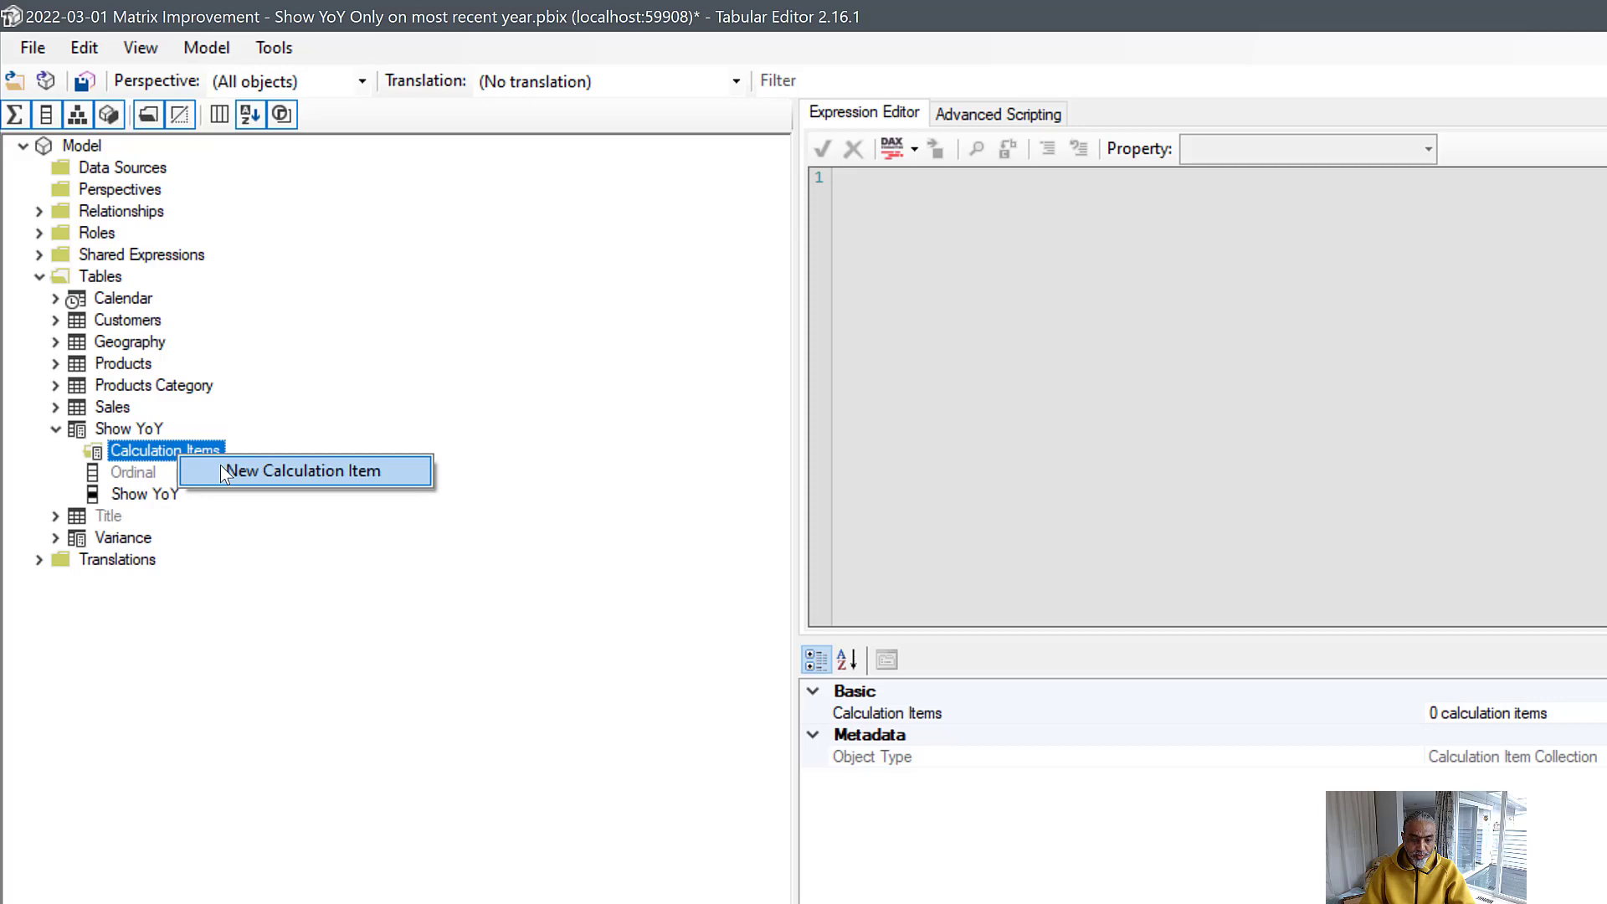
{"action": "left_click", "coordinate": [222, 471]}
{"action": "type", "text": "Va"}
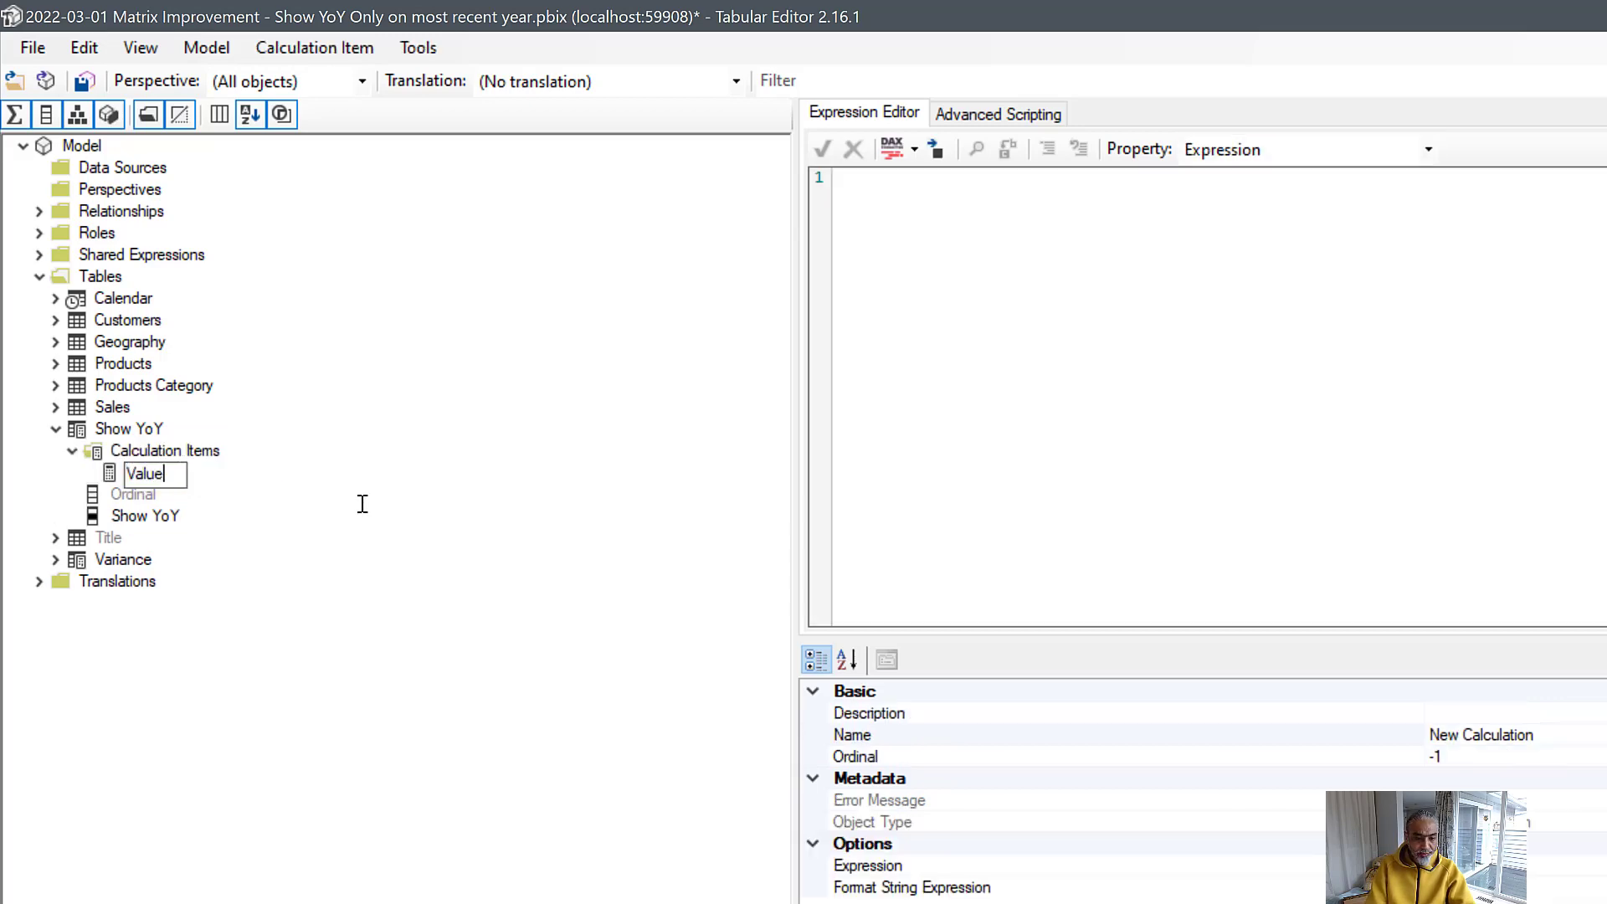
{"action": "type", "text": "lue"}
{"action": "key", "text": "Return"}
{"action": "left_click", "coordinate": [217, 448]}
{"action": "right_click", "coordinate": [218, 445]}
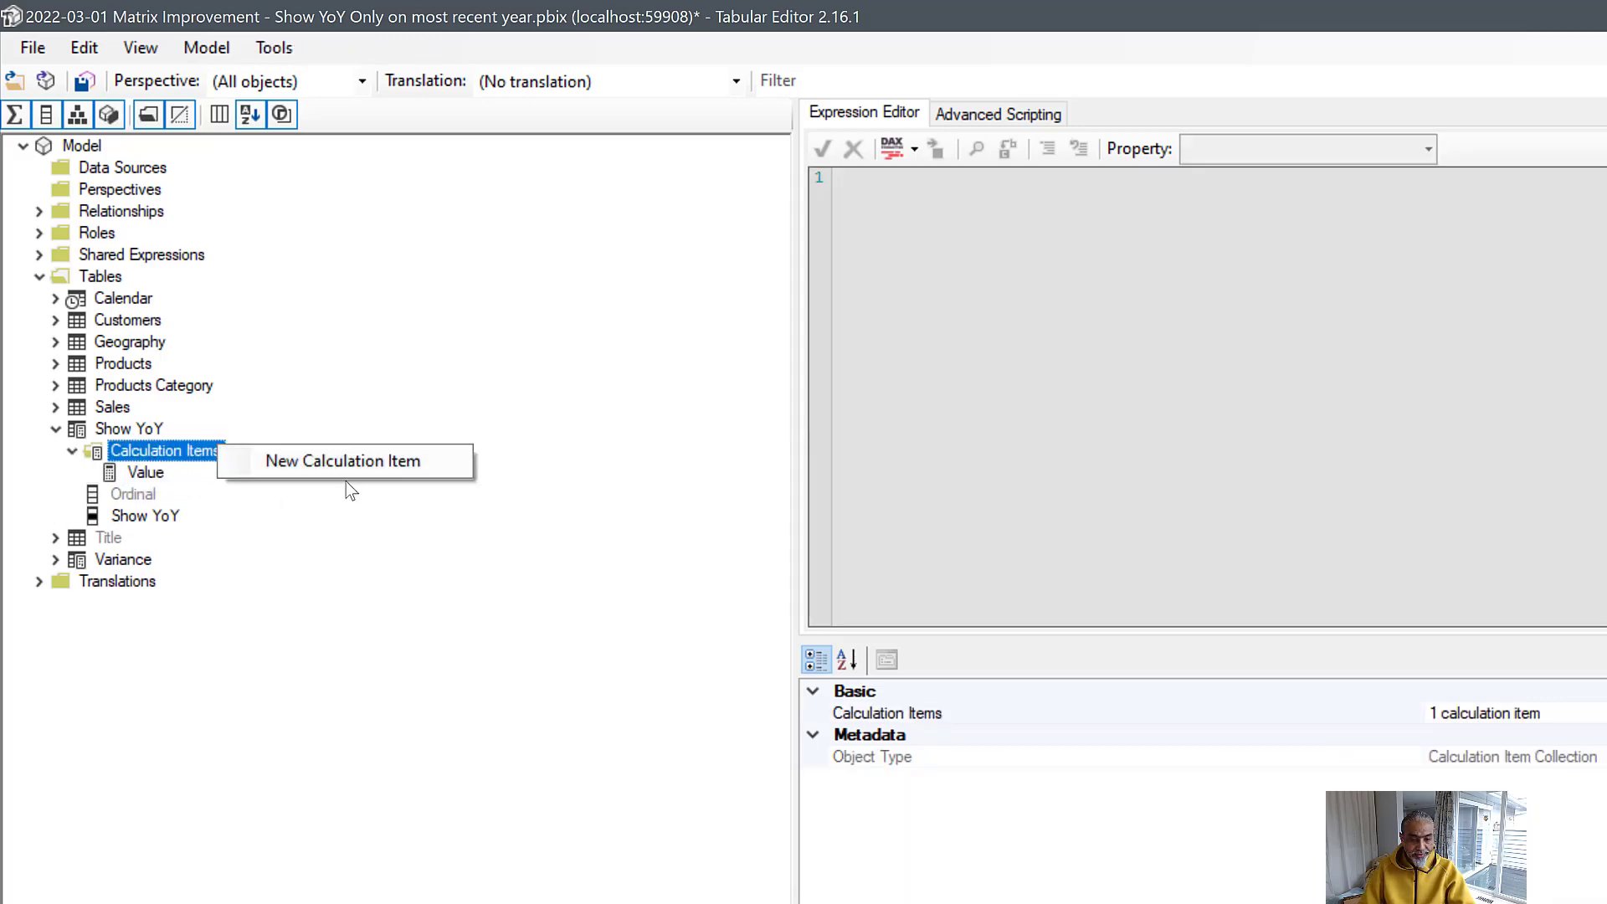
{"action": "left_click", "coordinate": [343, 461]}
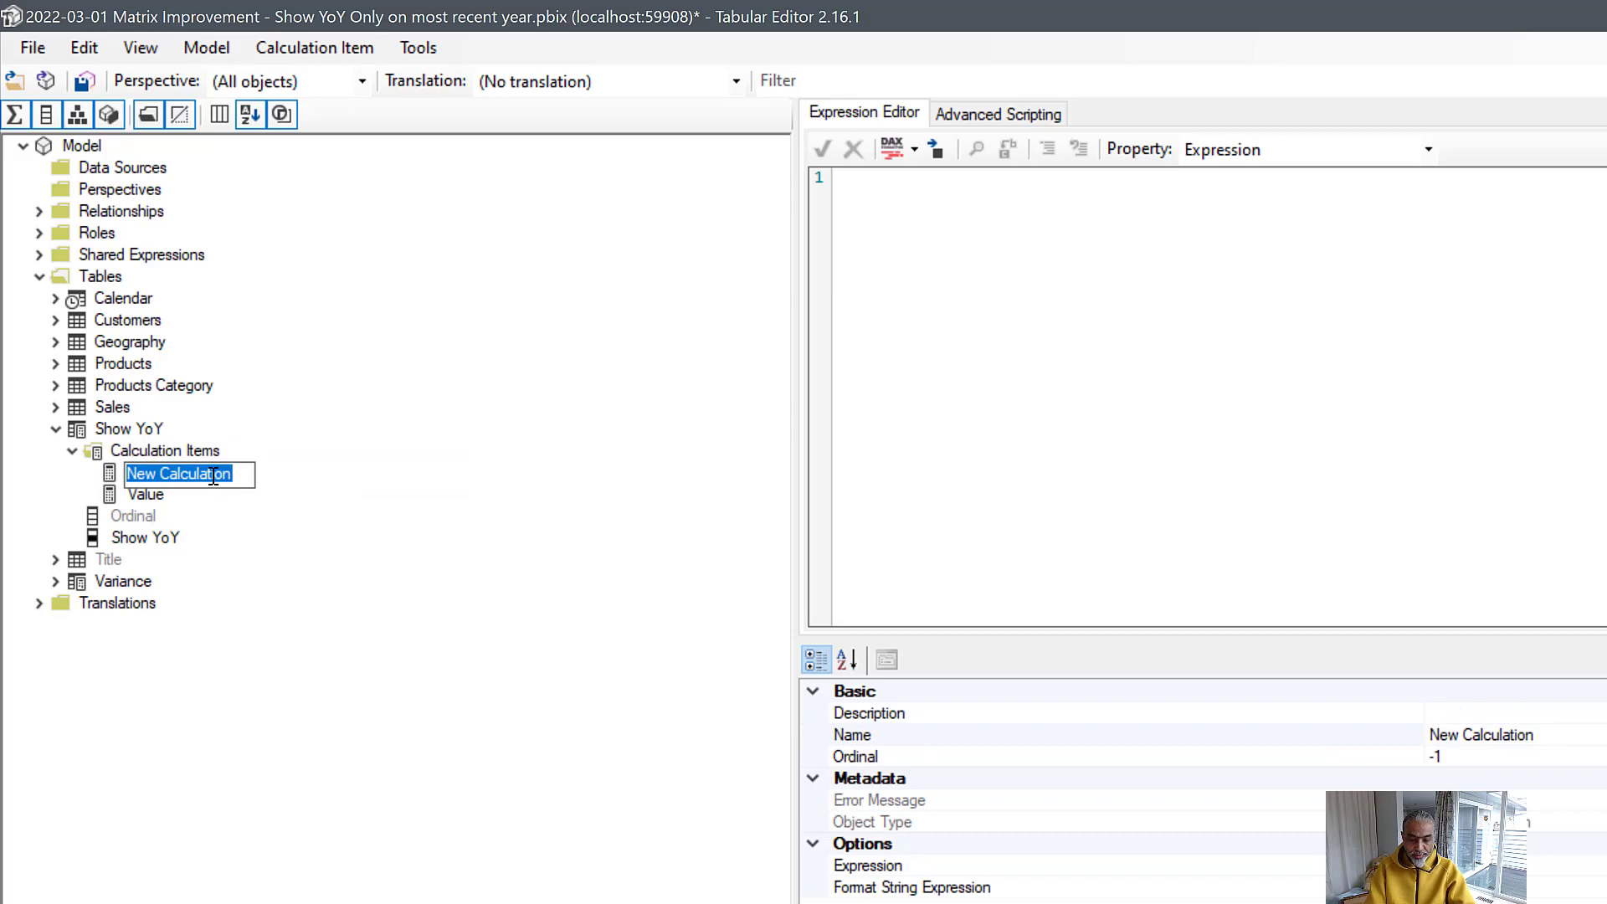
{"action": "type", "text": "YoY %"}
{"action": "key", "text": "Return"}
Step: Set the Value item's expression to SELECTEDMEASURE() and save the model
{"action": "left_click", "coordinate": [149, 474]}
{"action": "key", "text": "F2"}
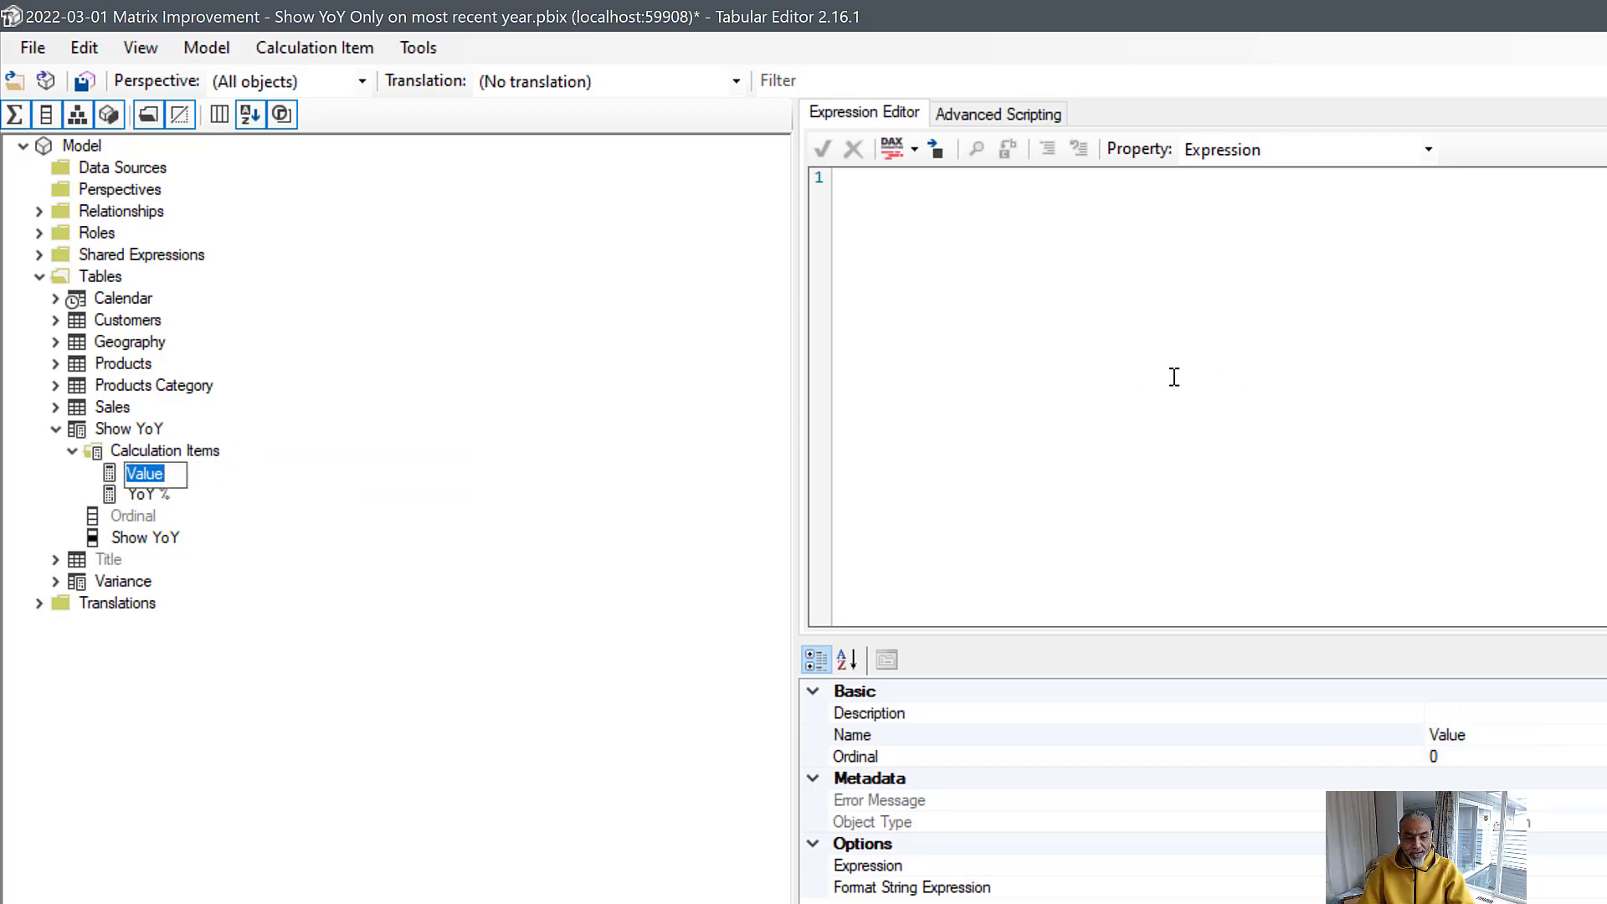
{"action": "left_click", "coordinate": [1174, 376]}
{"action": "key", "text": "Return"}
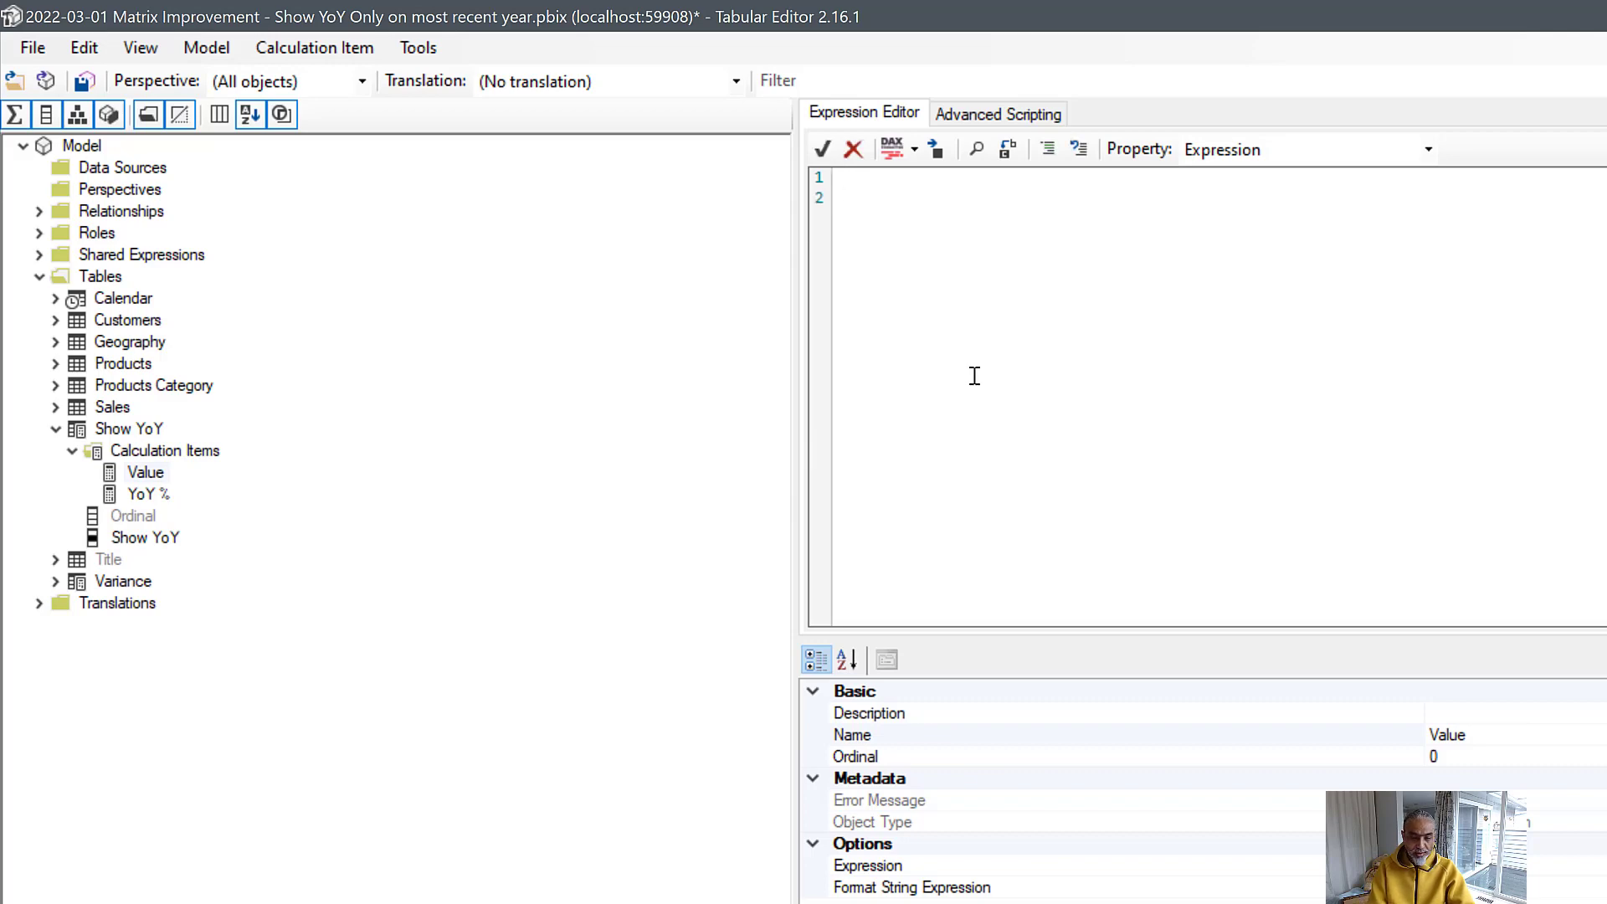
{"action": "type", "text": "SELECTEDMEASURE ("}
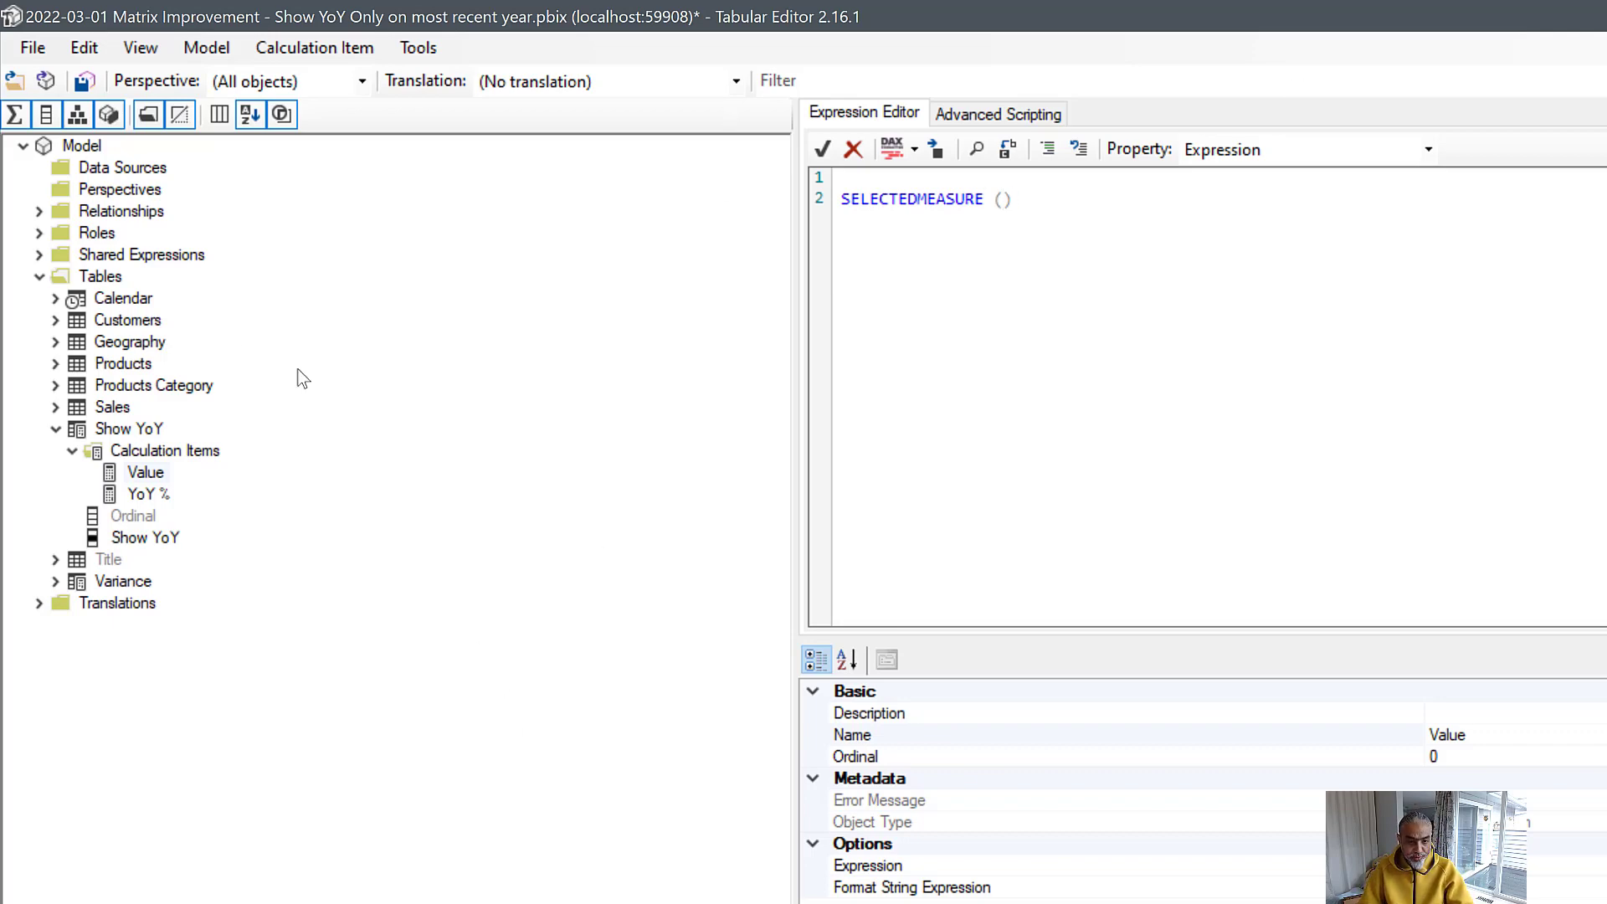
{"action": "left_click", "coordinate": [85, 80]}
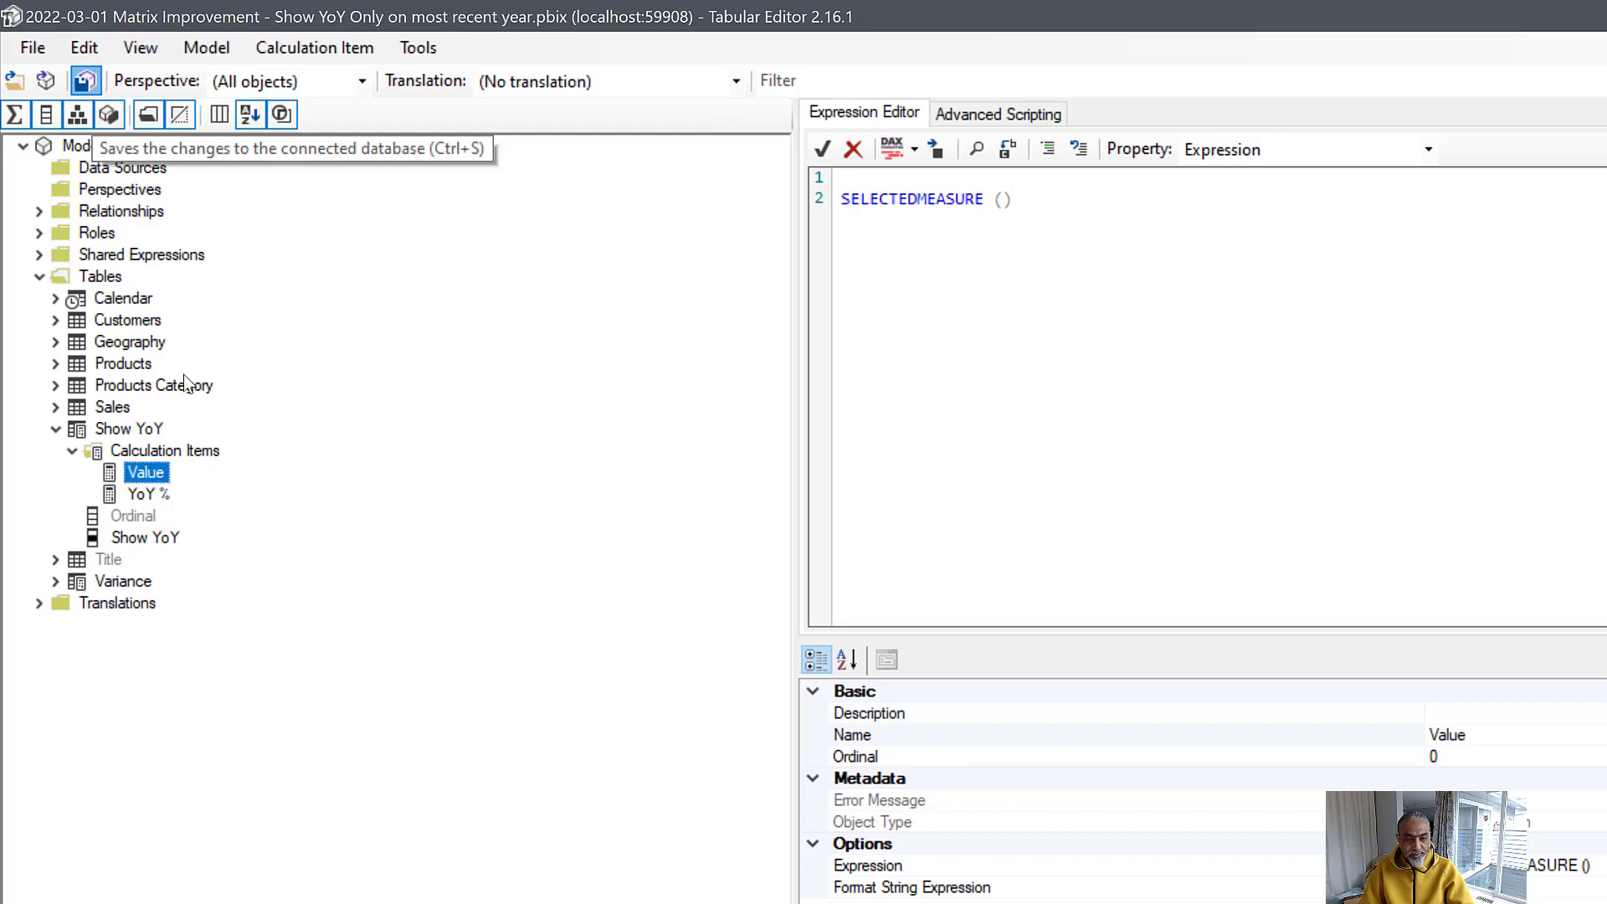
Step: Give the YoY % item the expression 0, save, and return to Power BI Desktop
{"action": "left_click", "coordinate": [147, 494]}
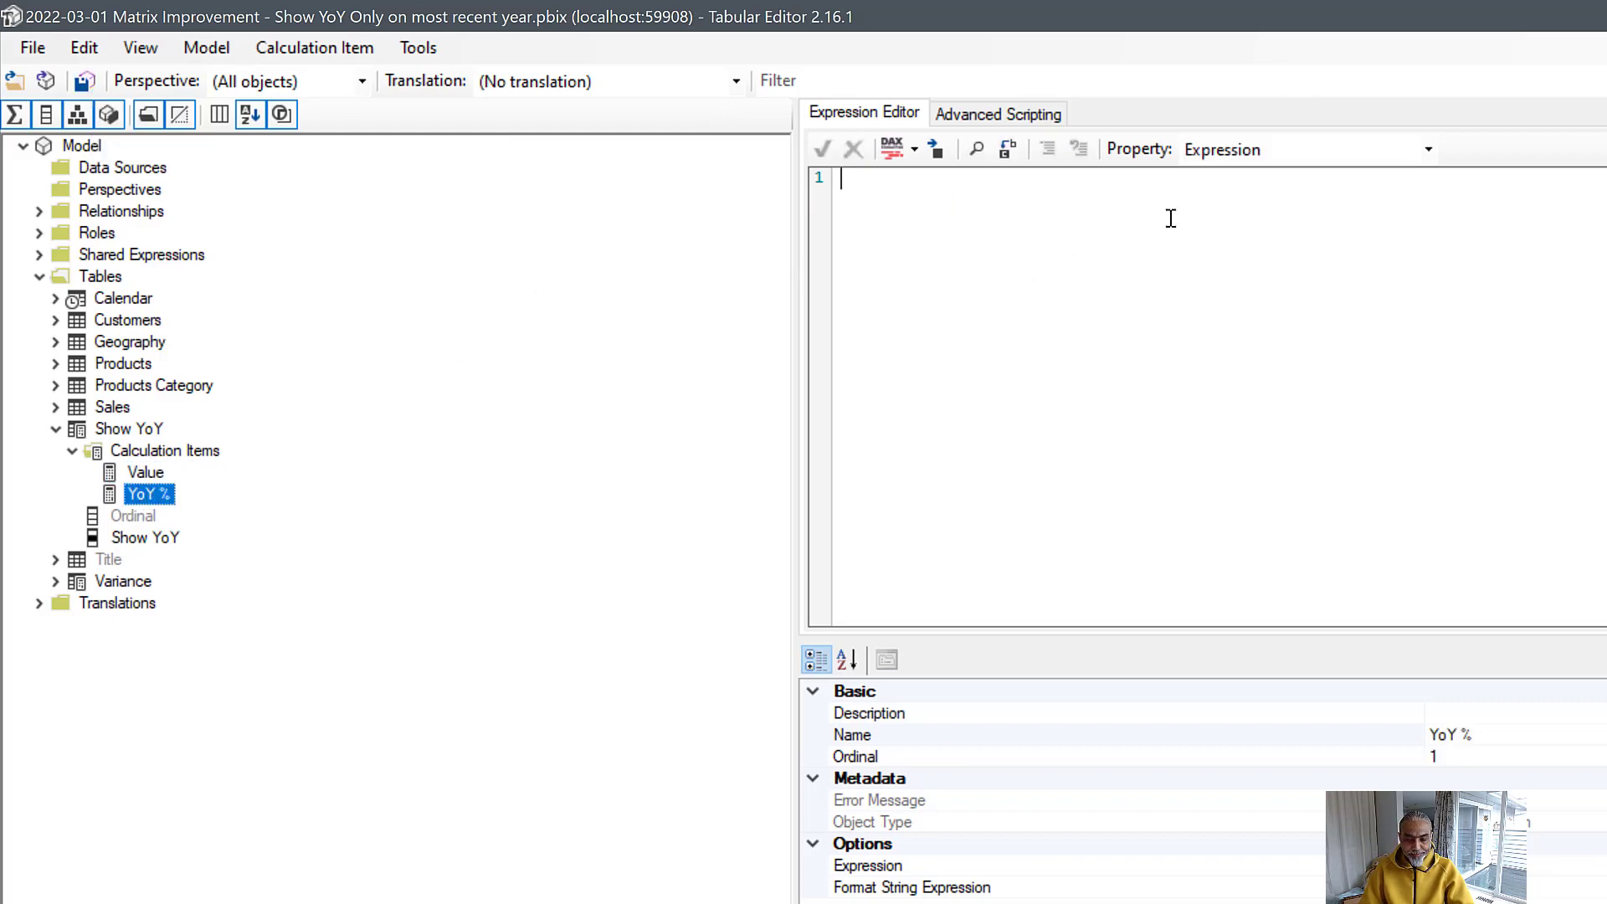
{"action": "key", "text": "Return"}
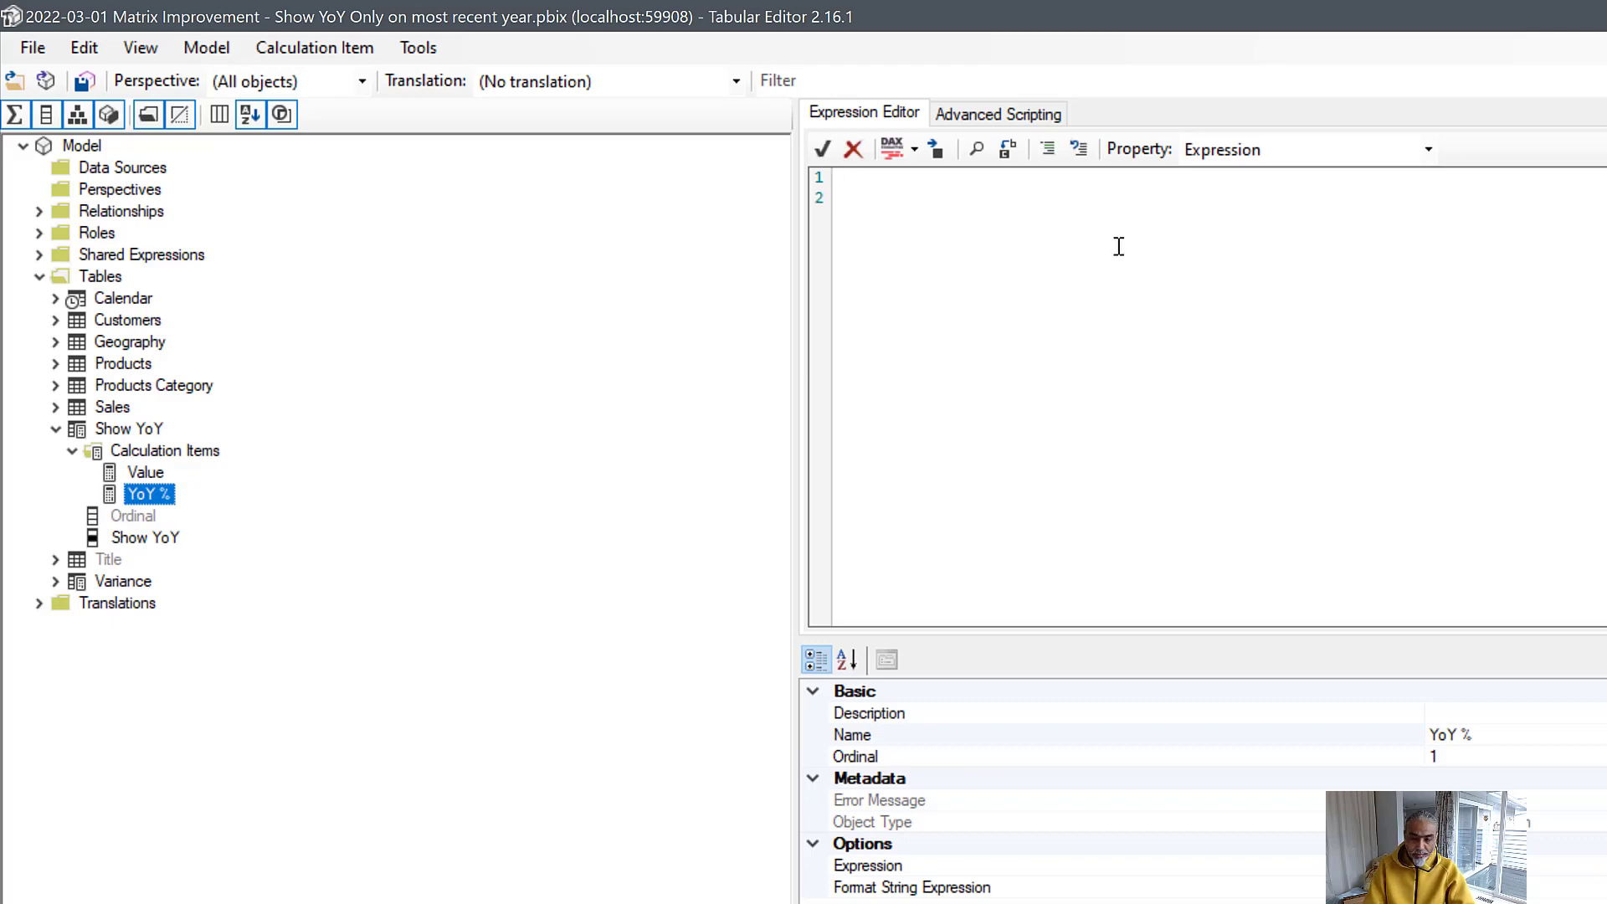
{"action": "type", "text": "0"}
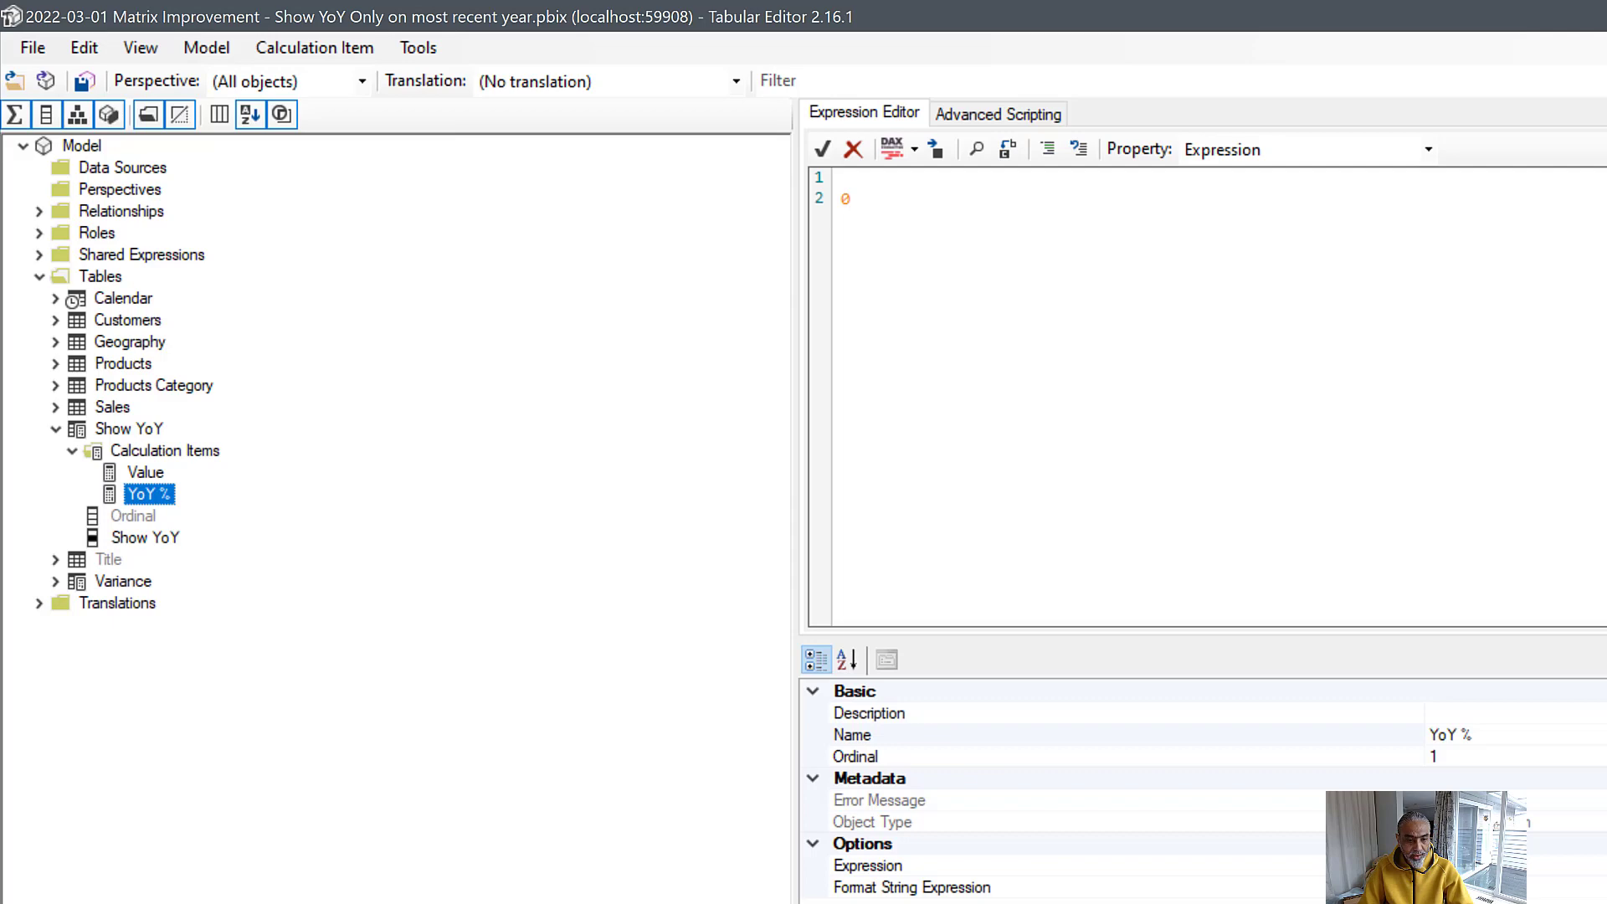
{"action": "left_click", "coordinate": [84, 81]}
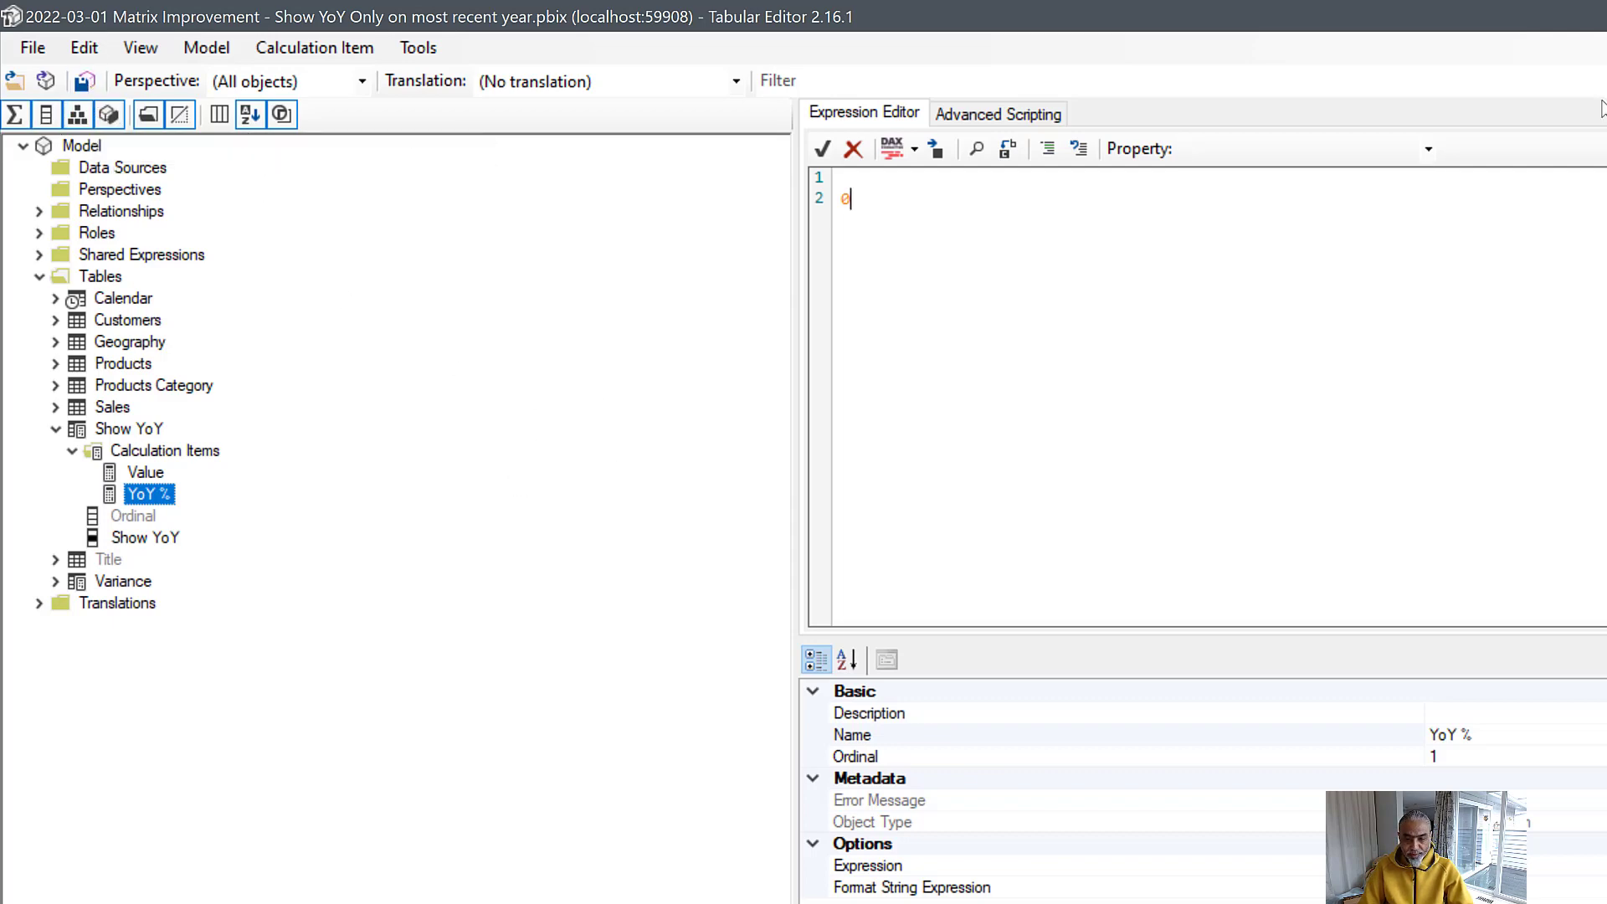
{"action": "key", "text": "alt+Tab"}
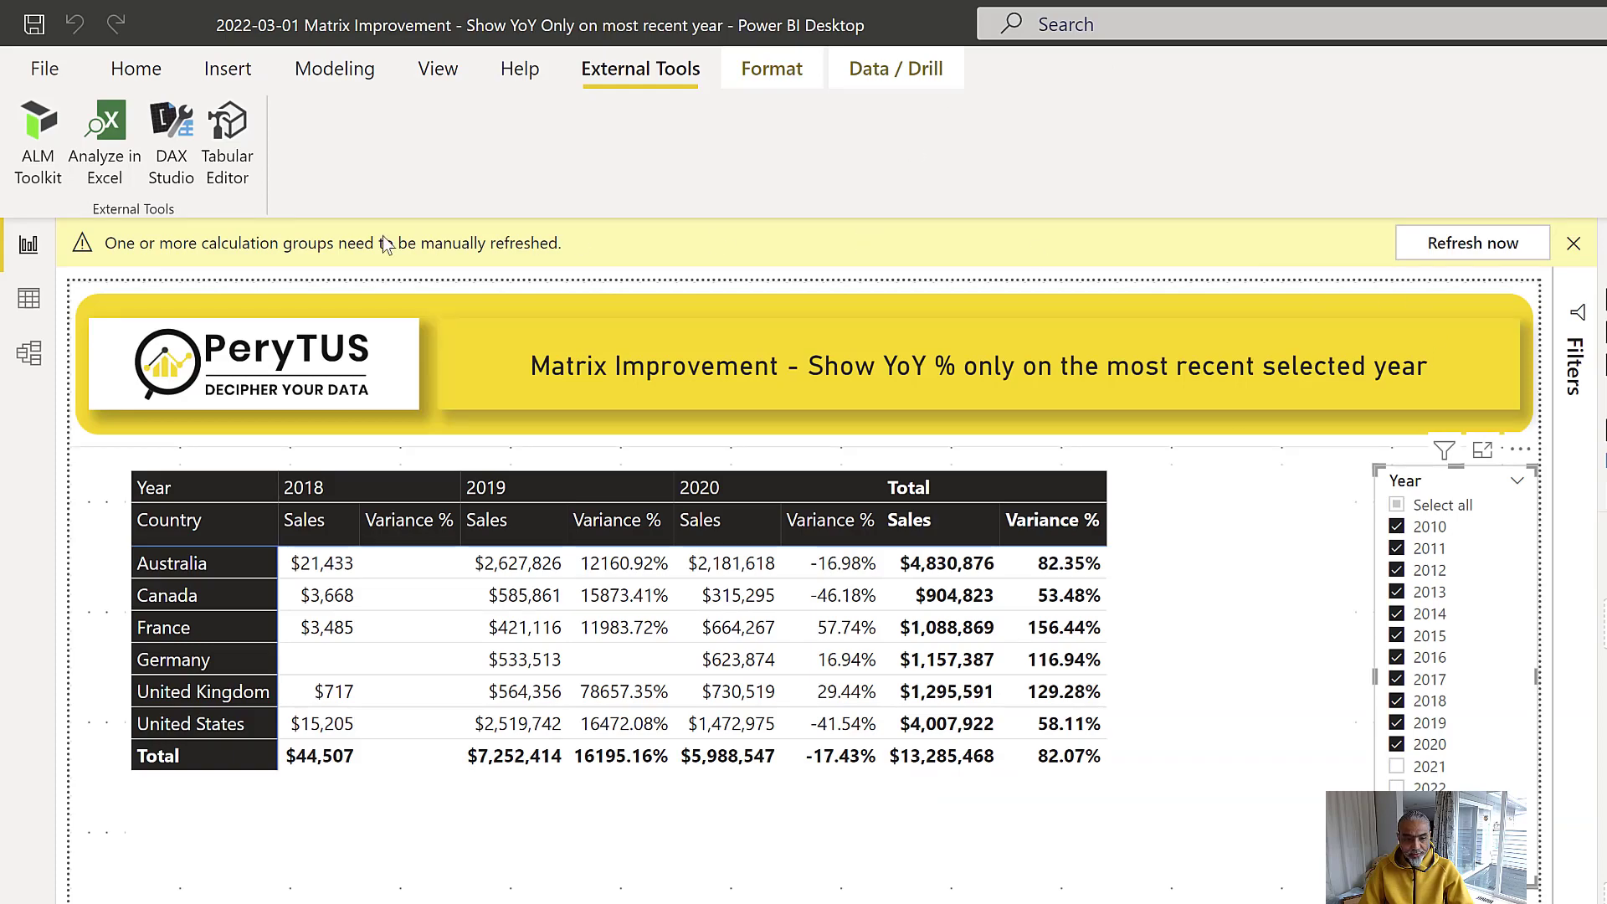